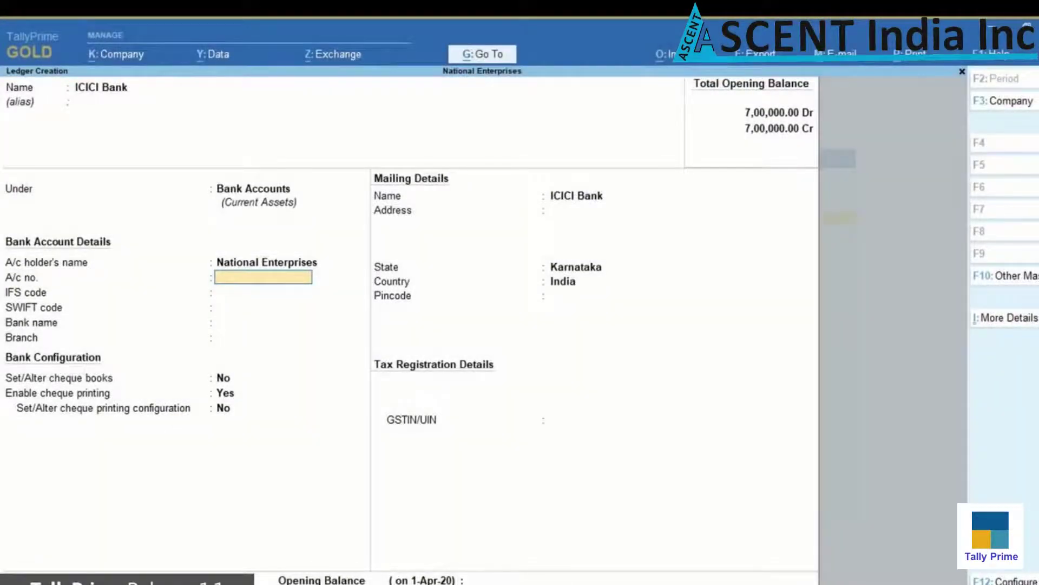
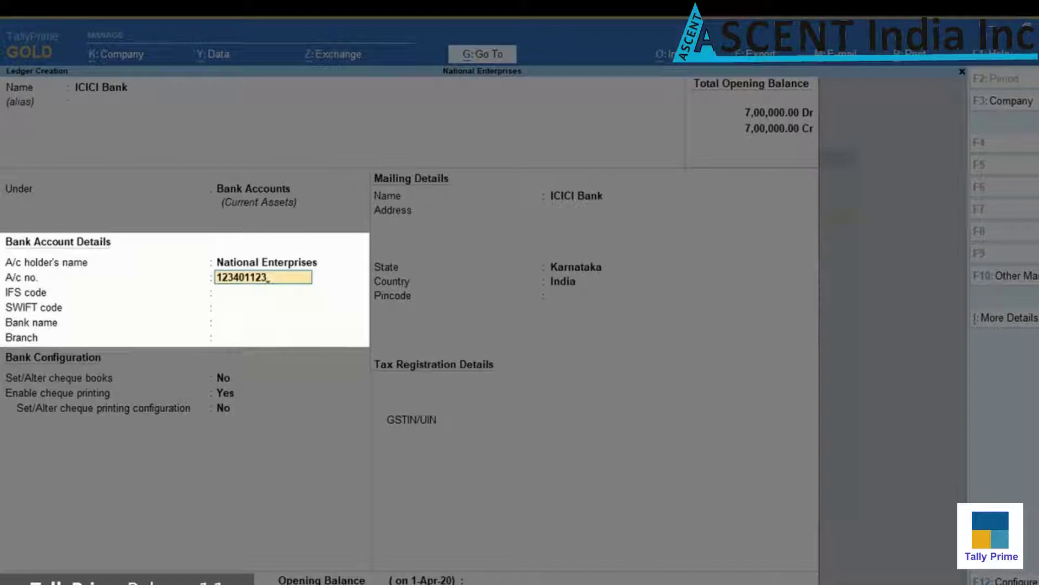
Enter the ledger's account number, IFS code ICIC0006561, bank ICICI Bank (India) and branch M.G.Road
key(Return)
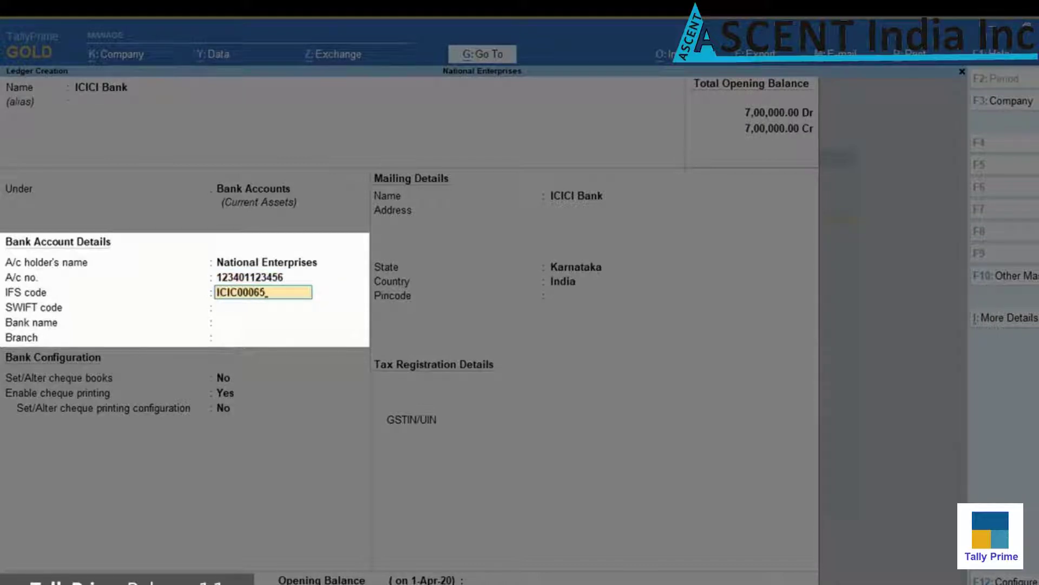
key(Return)
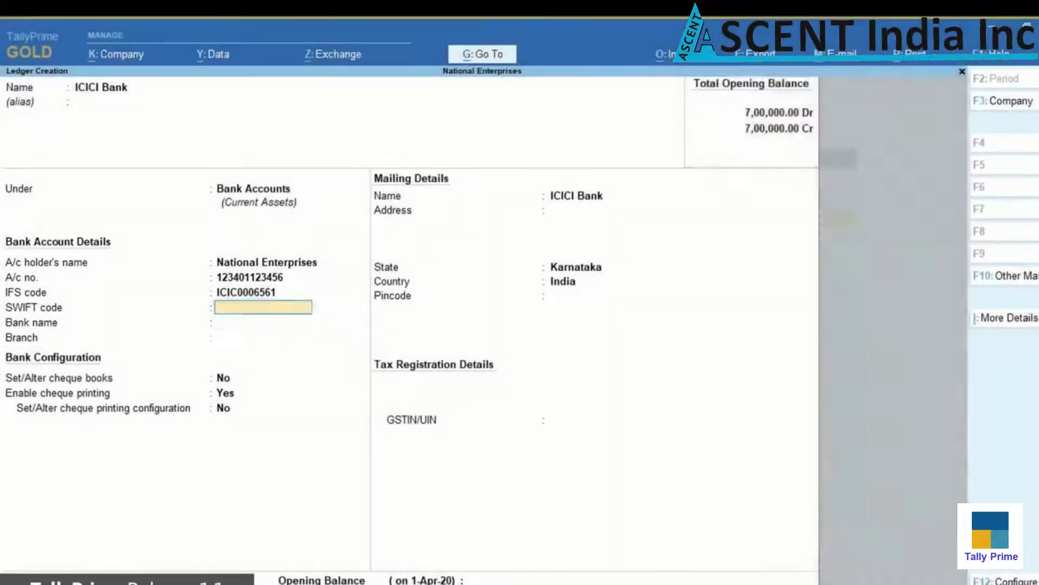
key(Return)
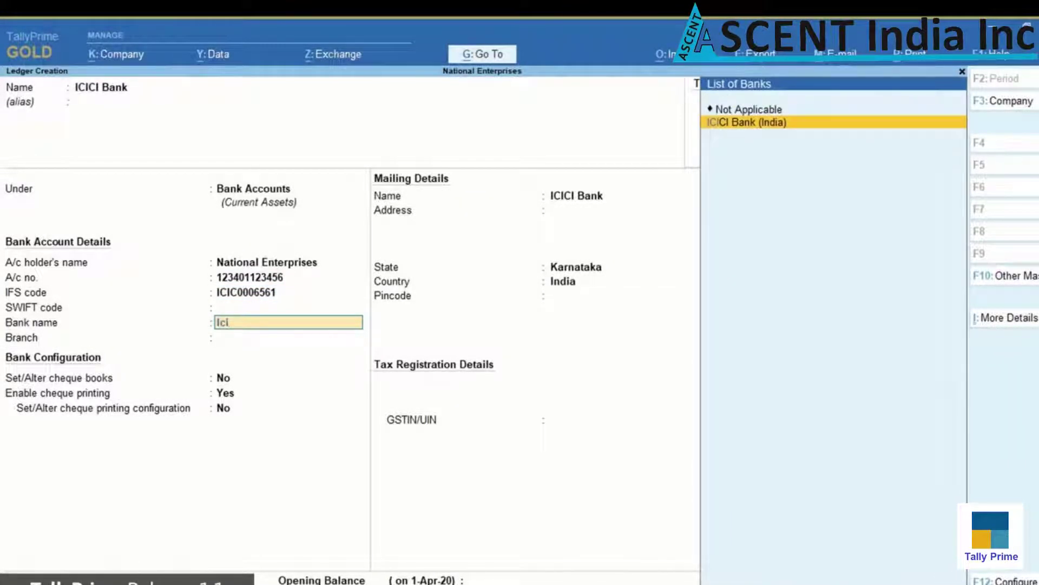
key(Return)
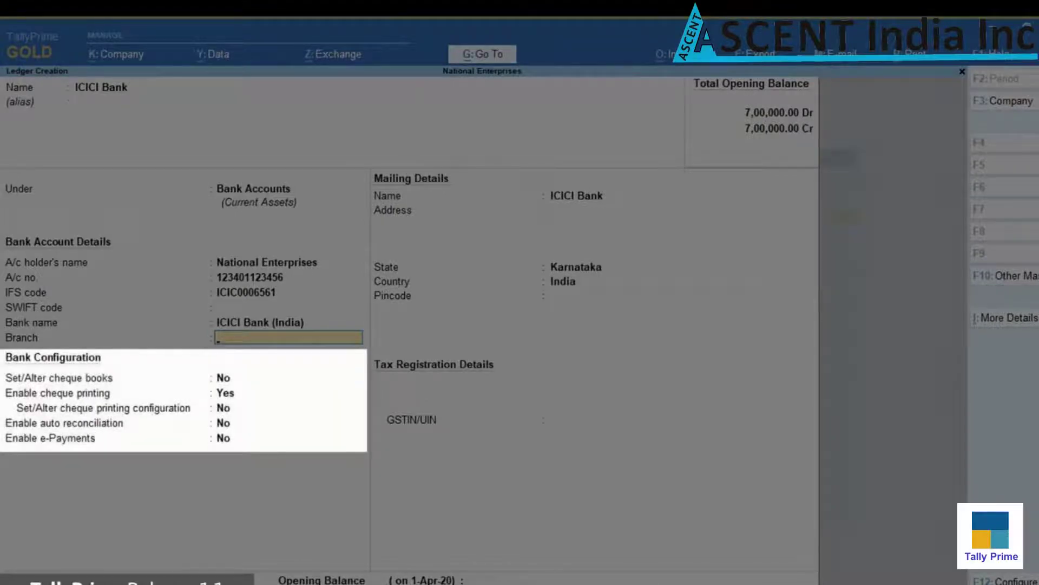
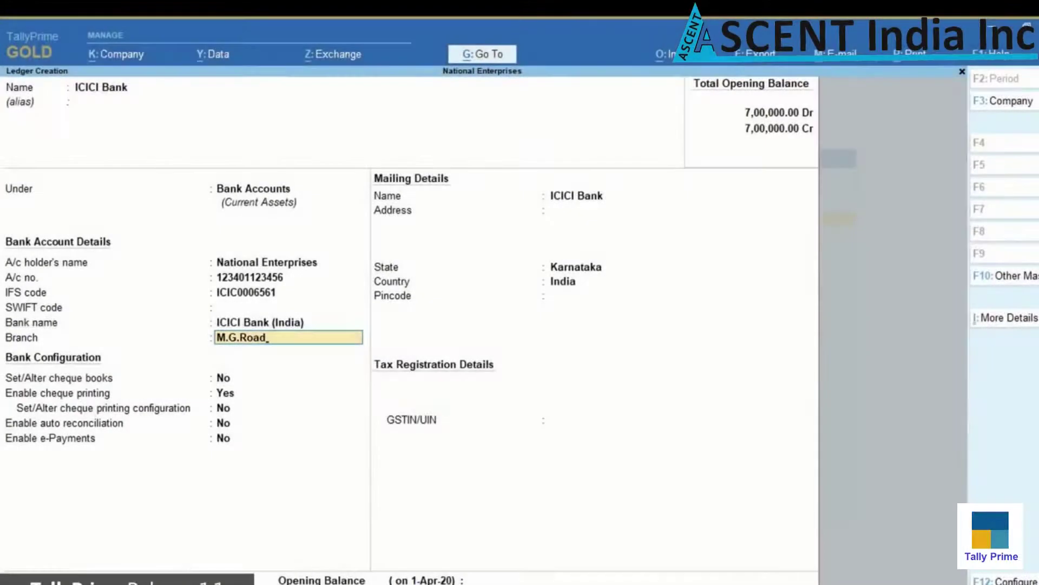
key(Return)
key(Return)
key(Return)
key(Return)
key(Return)
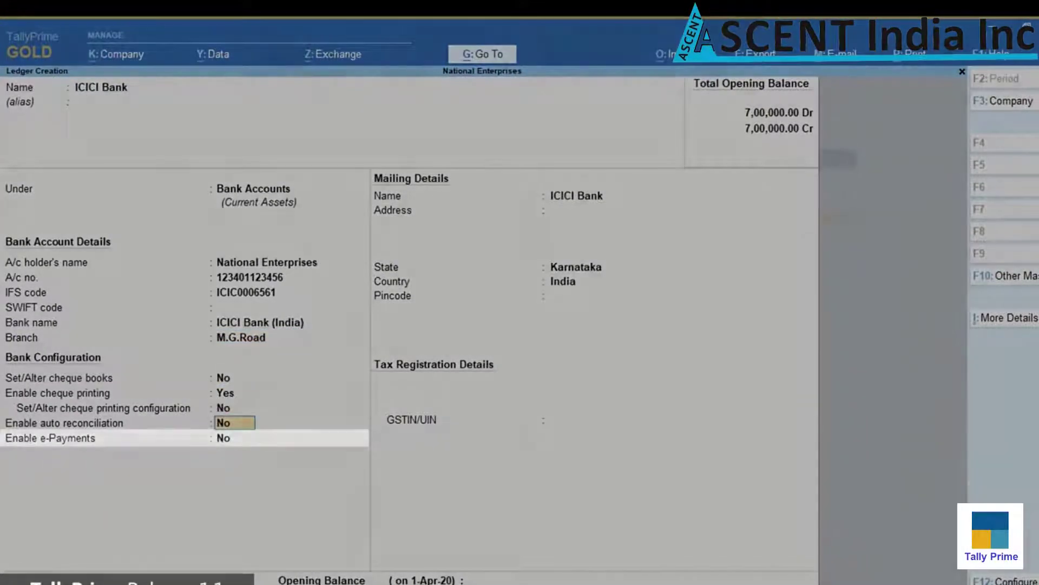
Set Enable e-Payments to Yes, decline the bank contact prompt, and choose to alter e-Payment configuration
text(yes)
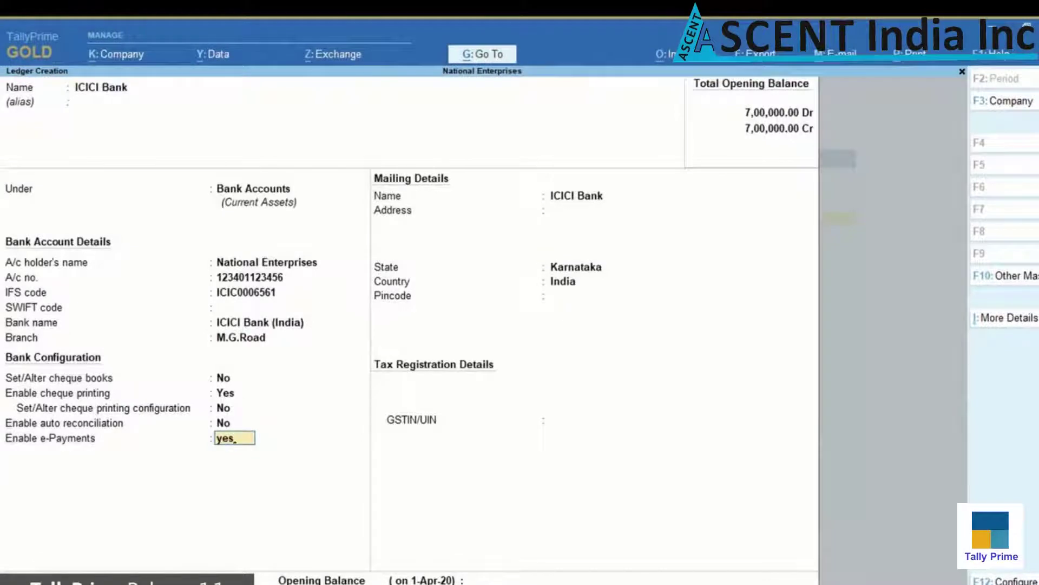
key(Return)
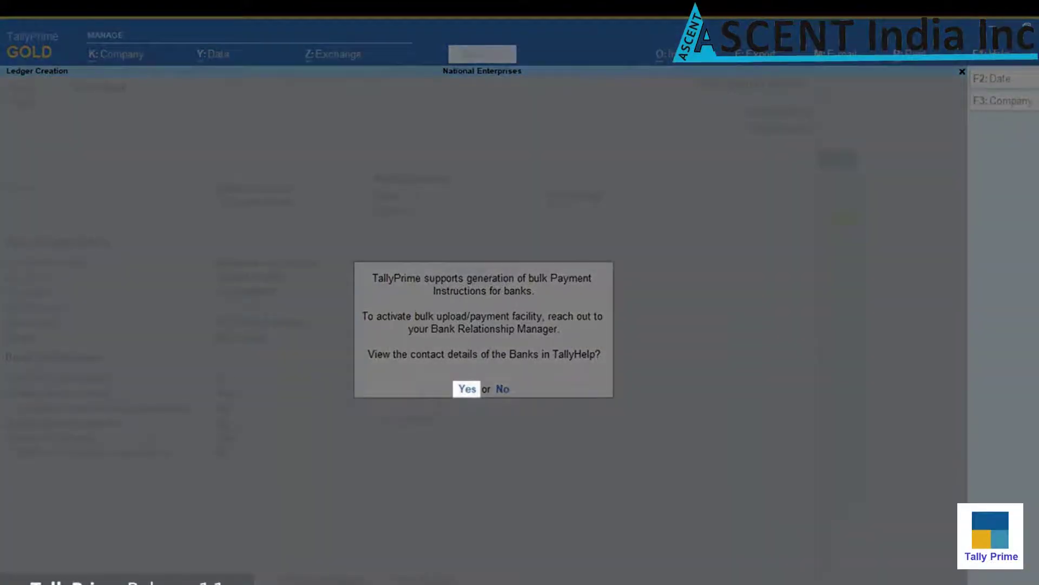
key(Return)
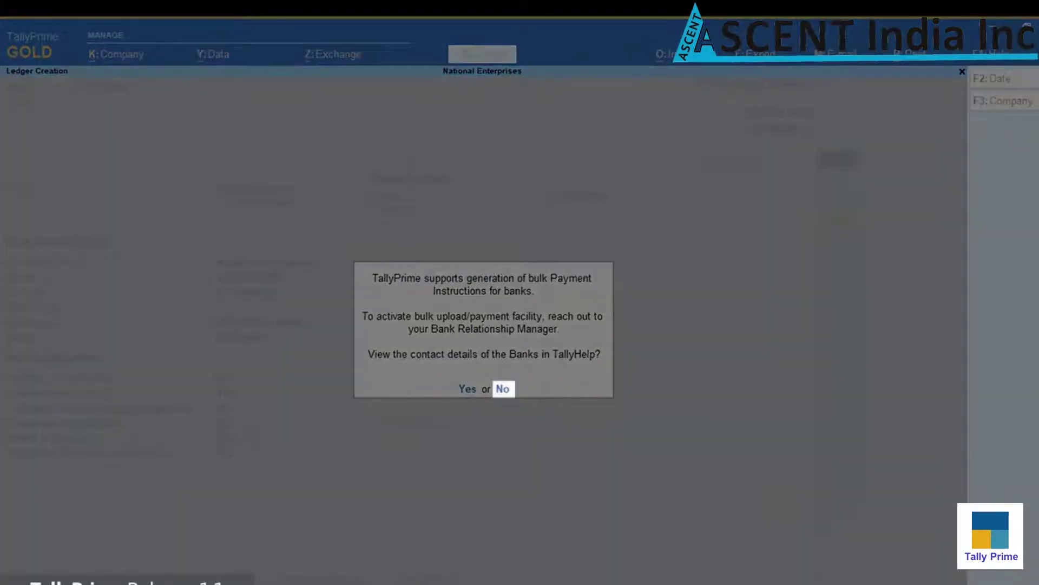
key(Return)
text(yes)
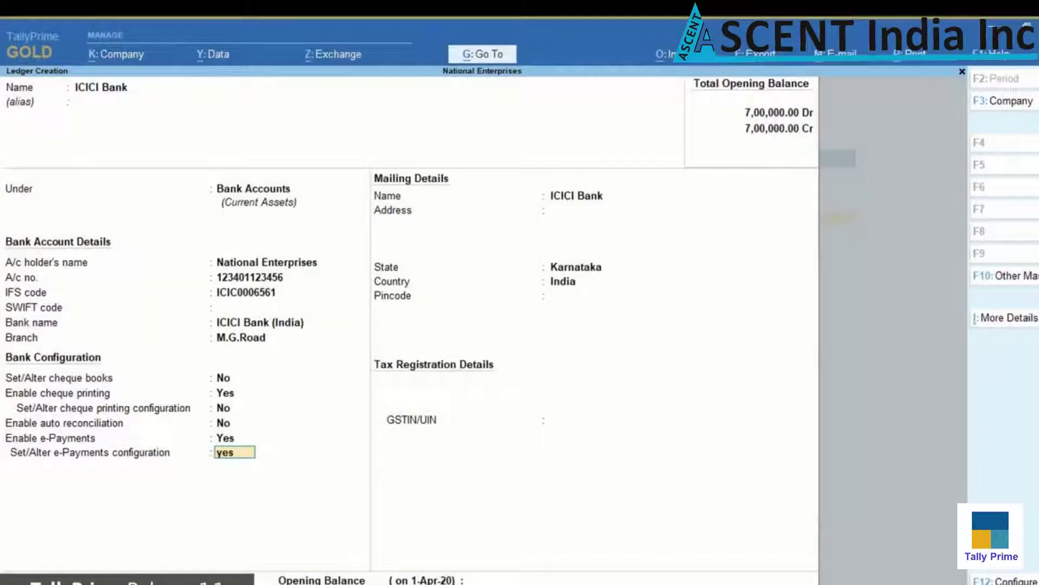
key(Return)
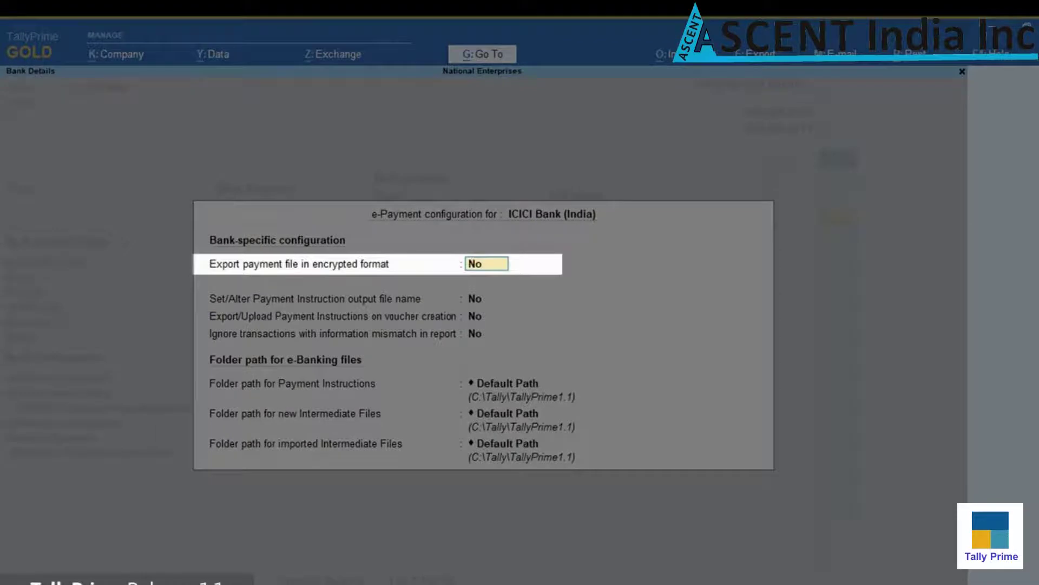
Turn on encrypted export with the encryption tool folder C:\tally\tallyprime1.1\ICICI_WEH128
text(y)
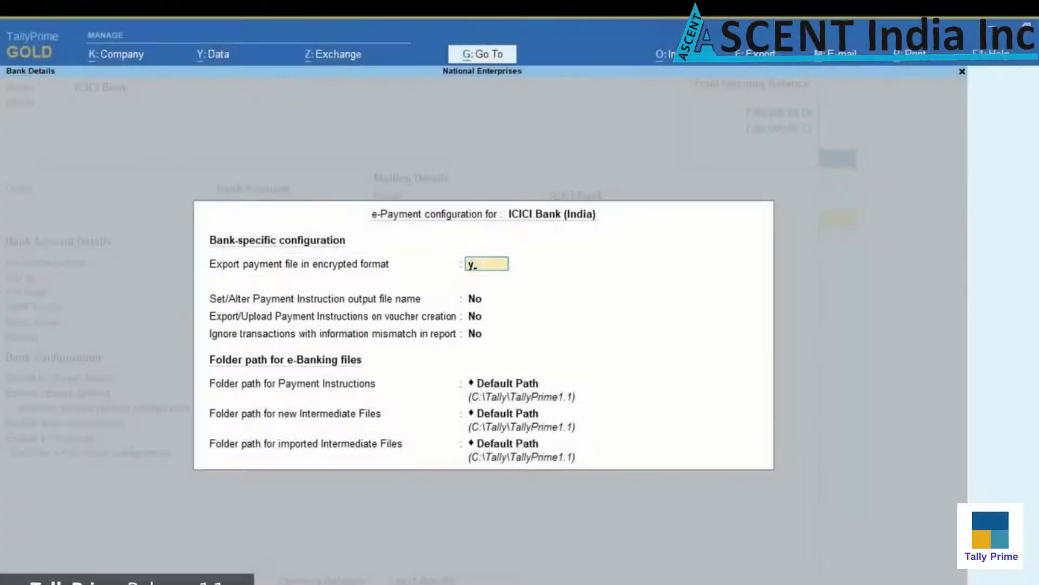
key(Return)
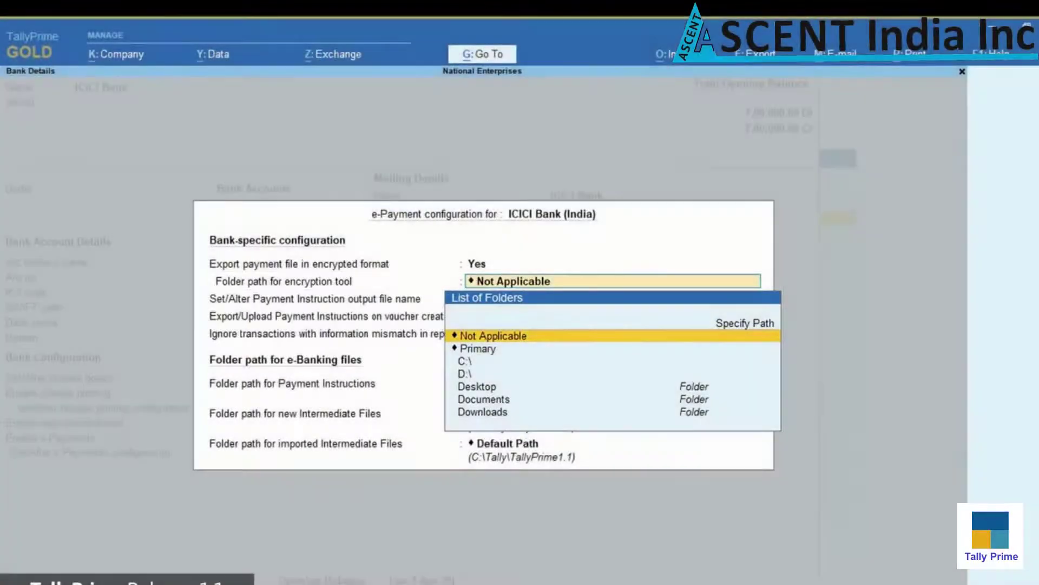
key(Up)
key(Return)
text(C:)
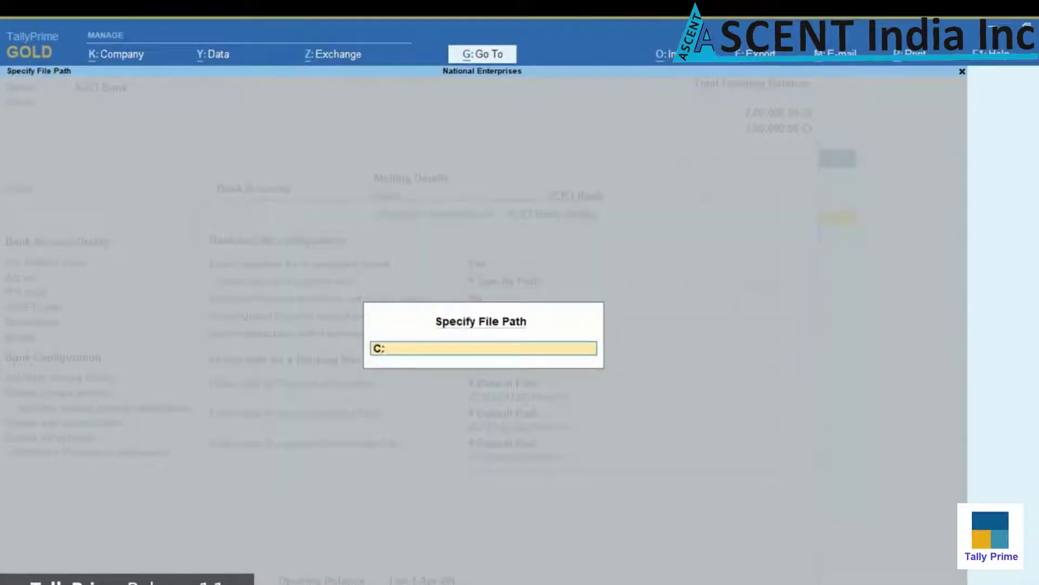
text(	ally	allyprime1.1)
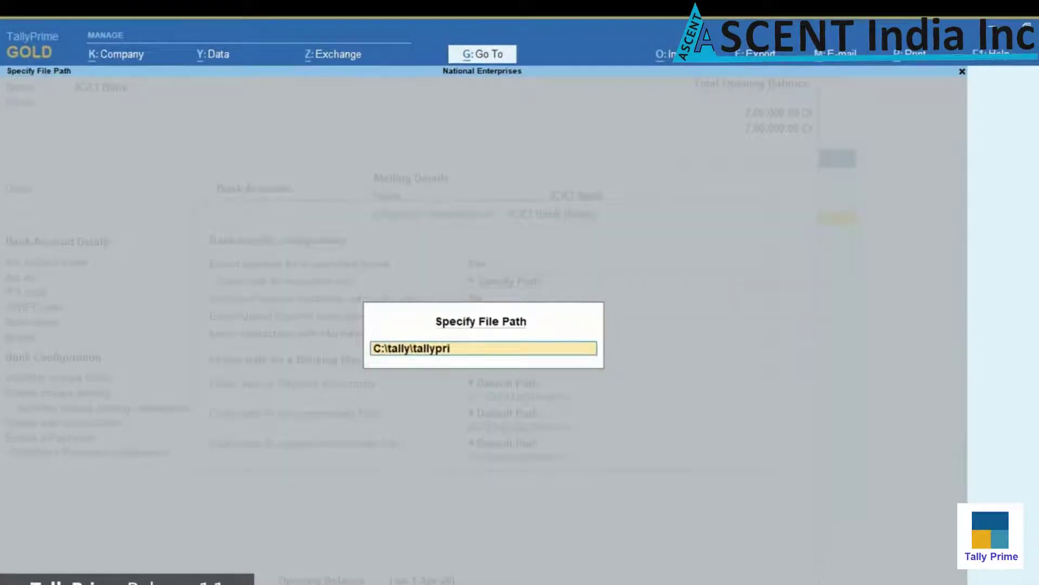
key(Return)
key(Down)
key(Down)
key(Down)
key(Down)
key(Down)
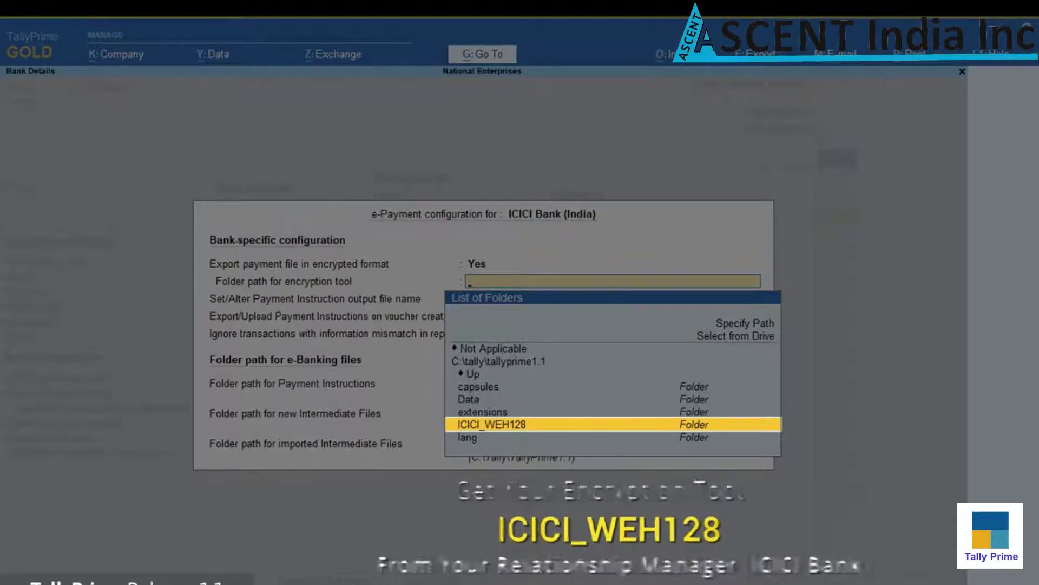
key(Return)
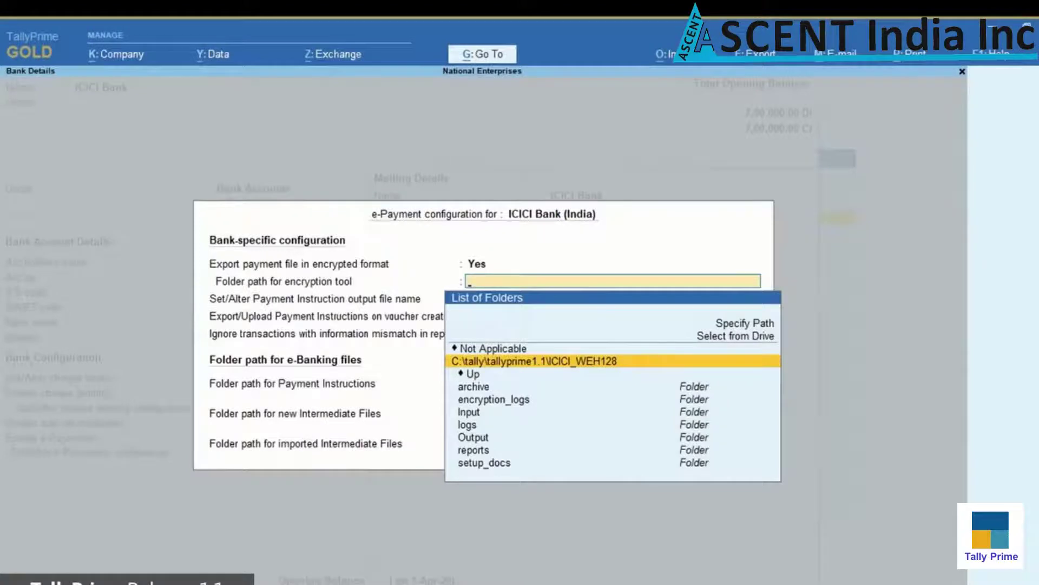
key(Return)
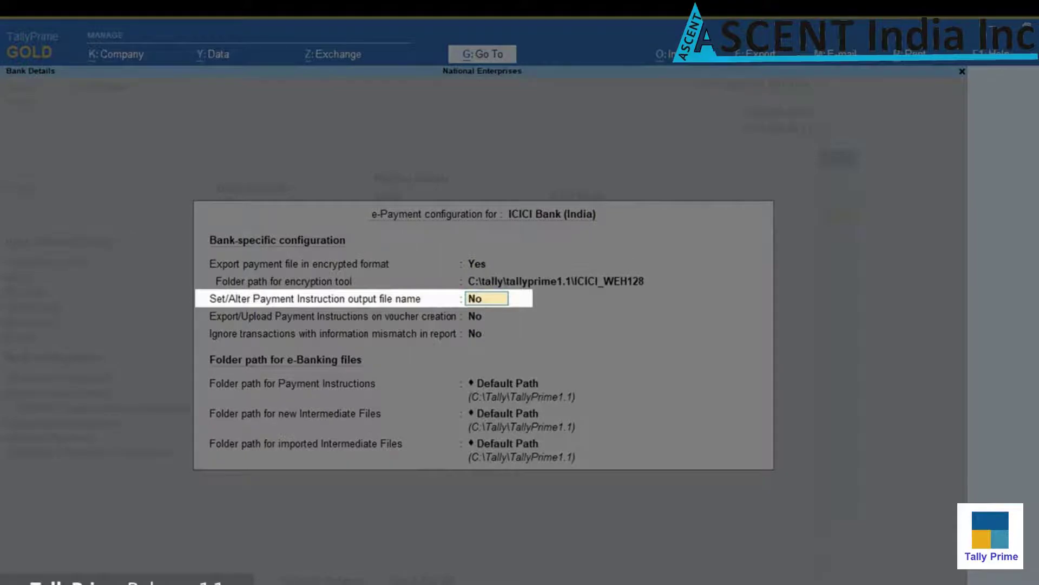
Enable custom file names: salary payments format code 001, other payments format code 002, each with customer code
text(y)
key(Return)
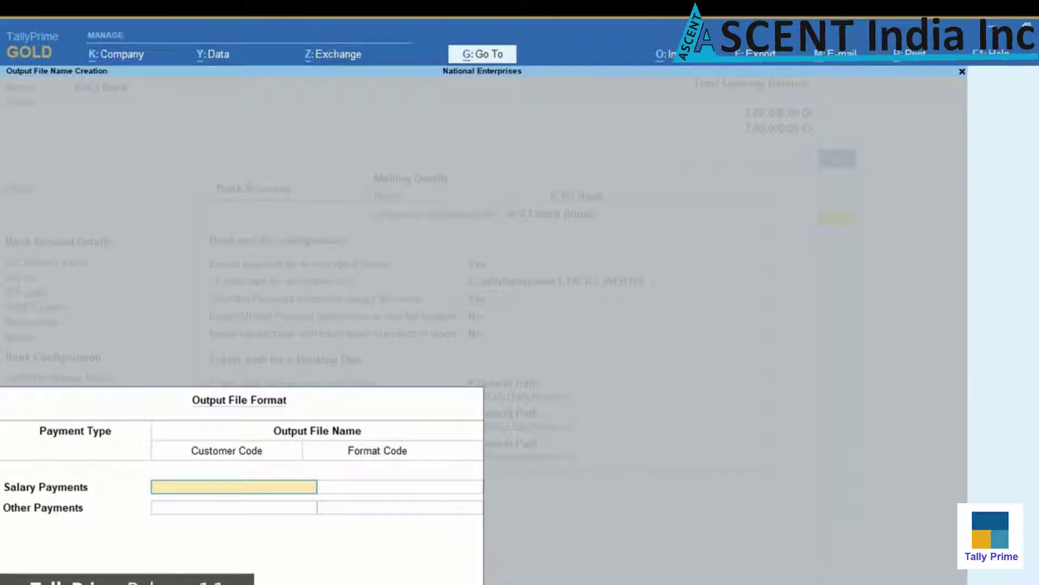
text(SAL)
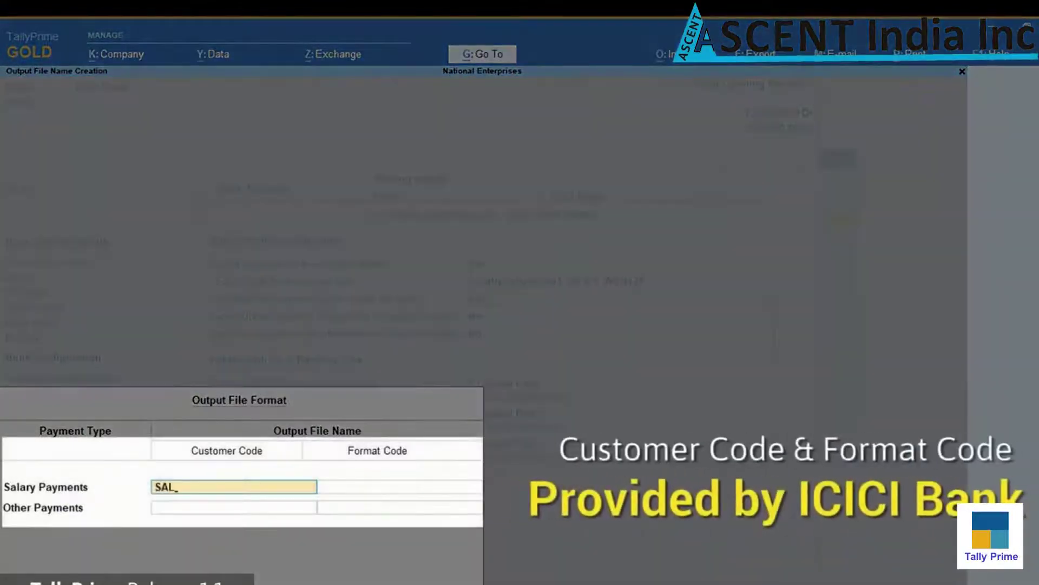
key(Return)
text(001)
key(Return)
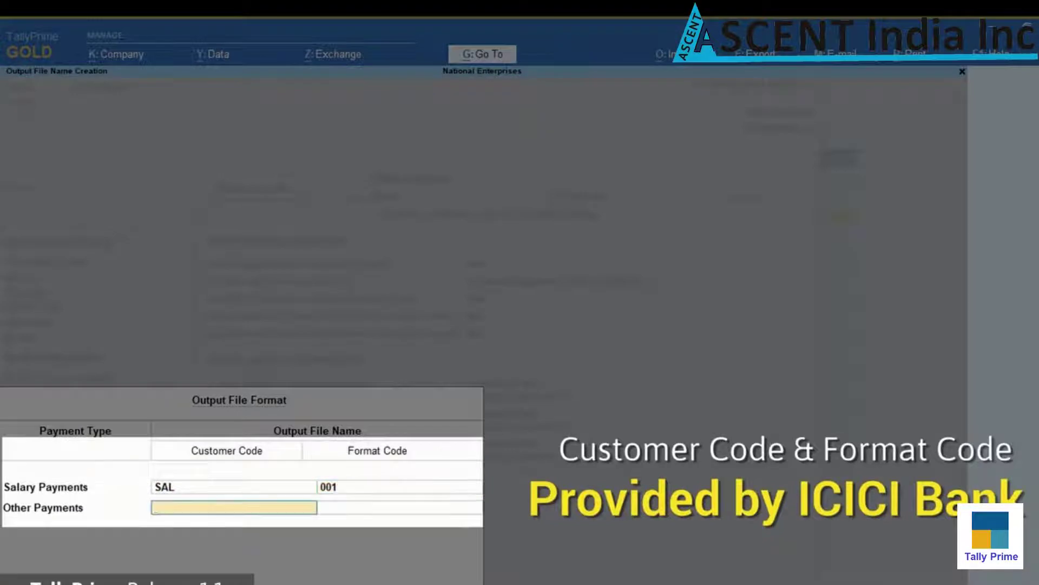
text(VEN)
key(Return)
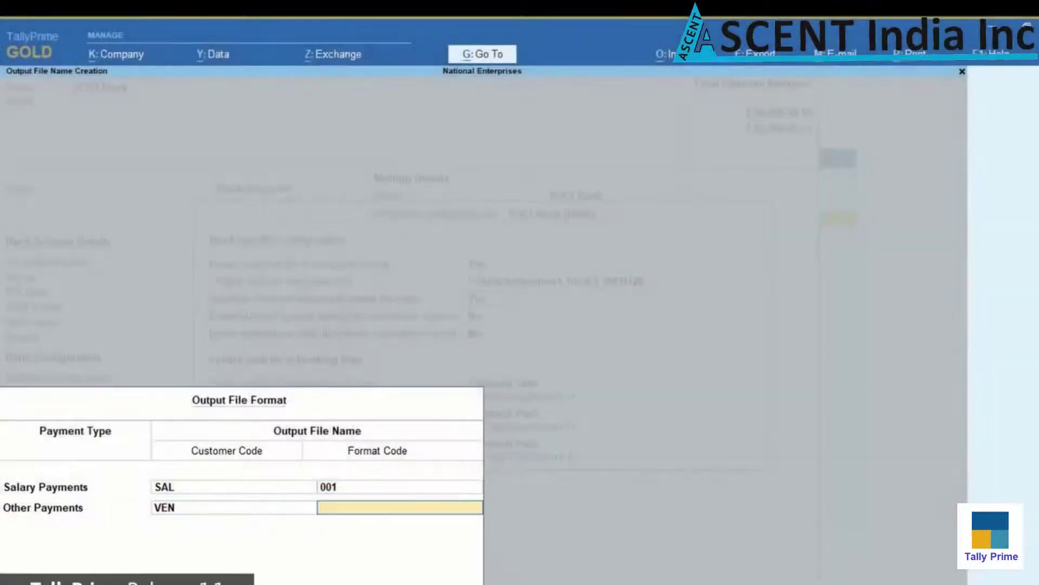
text(002)
key(Return)
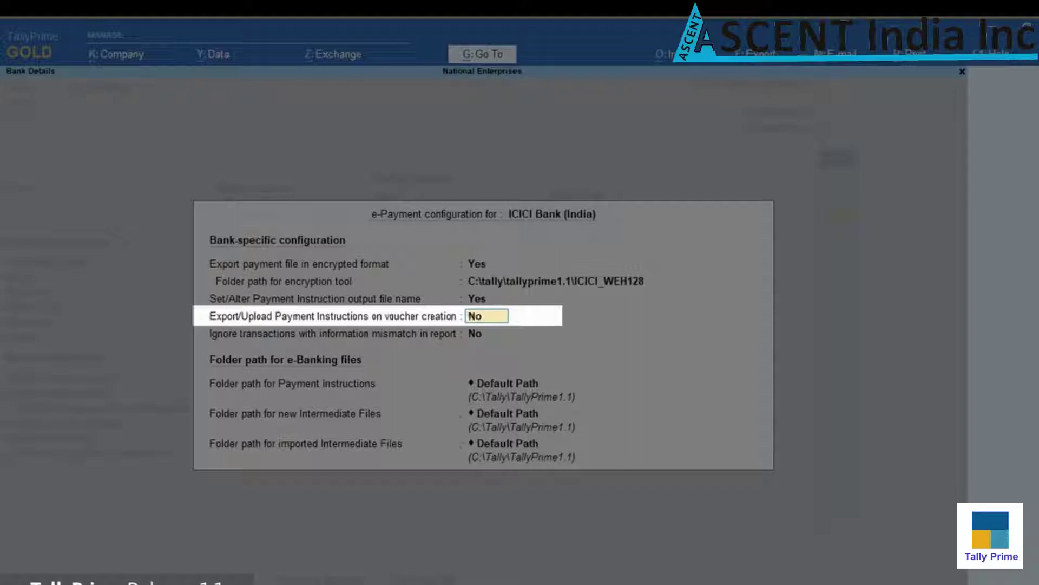
Keep voucher-time export off and default folders for payment instructions and intermediate files, then start the address
key(Return)
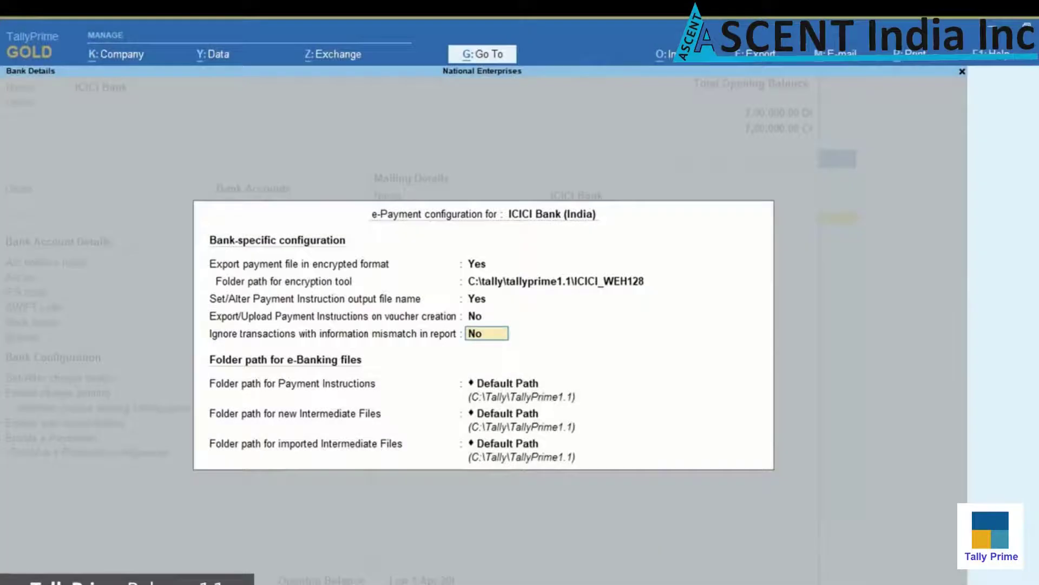
key(Return)
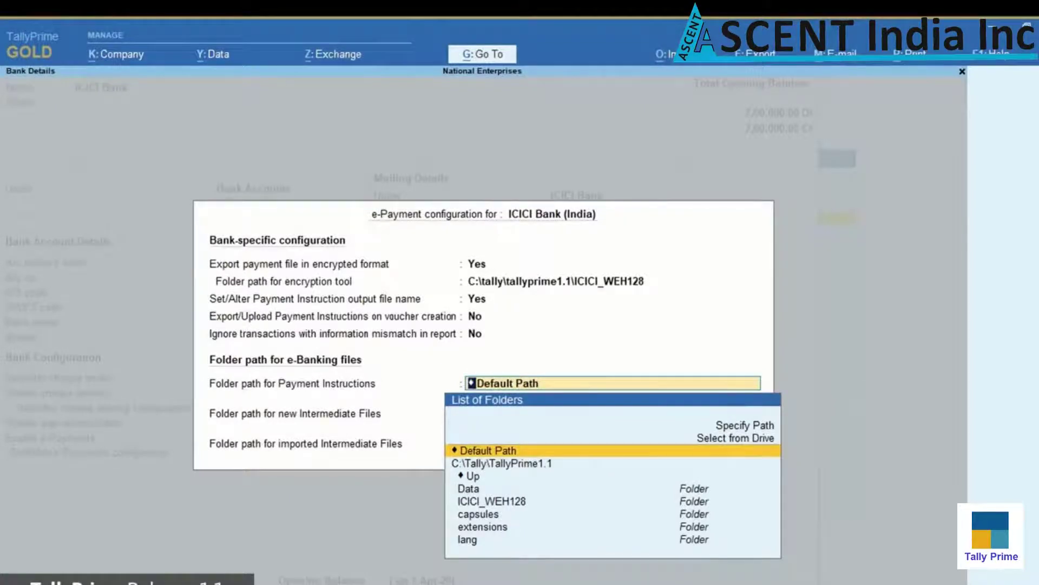
key(Return)
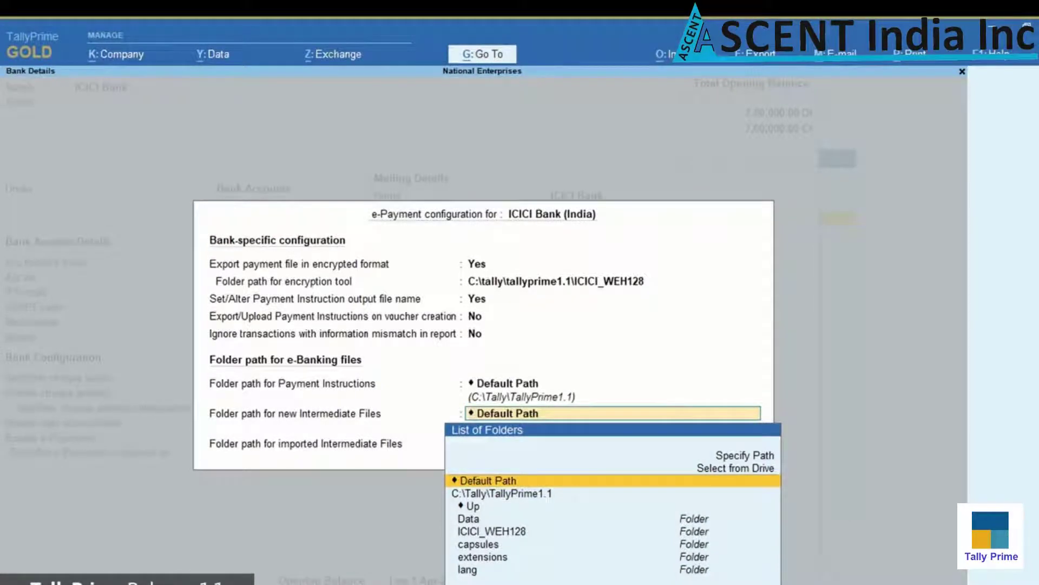
key(Return)
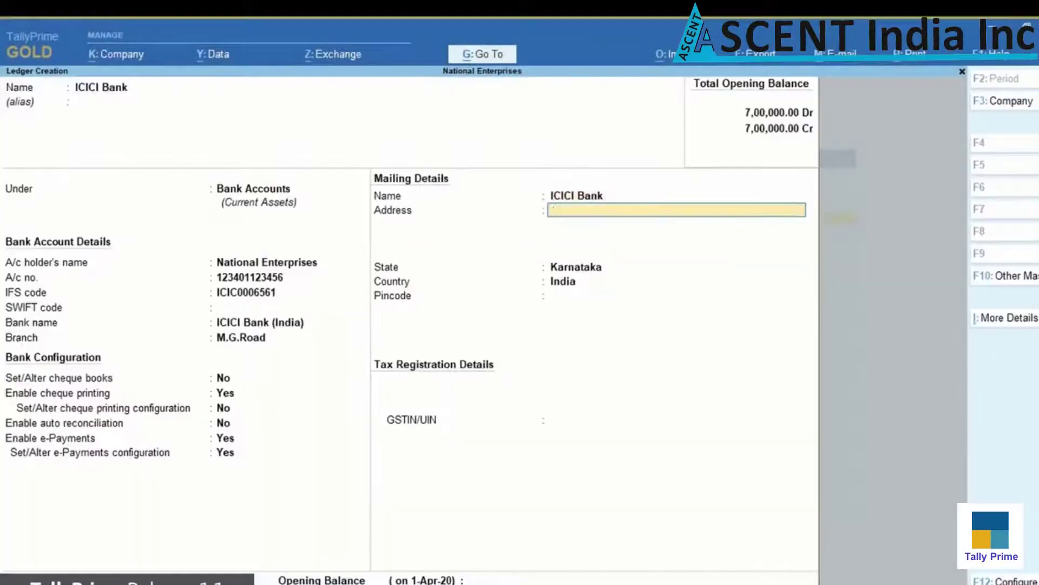
text(1, Commissariat Road,)
Finish the Bangalore address, enter pincode 560025 and the bank's GSTIN, and accept the ledger
key(Return)
text(Bangalore)
key(Return)
key(Return)
key(Return)
key(Return)
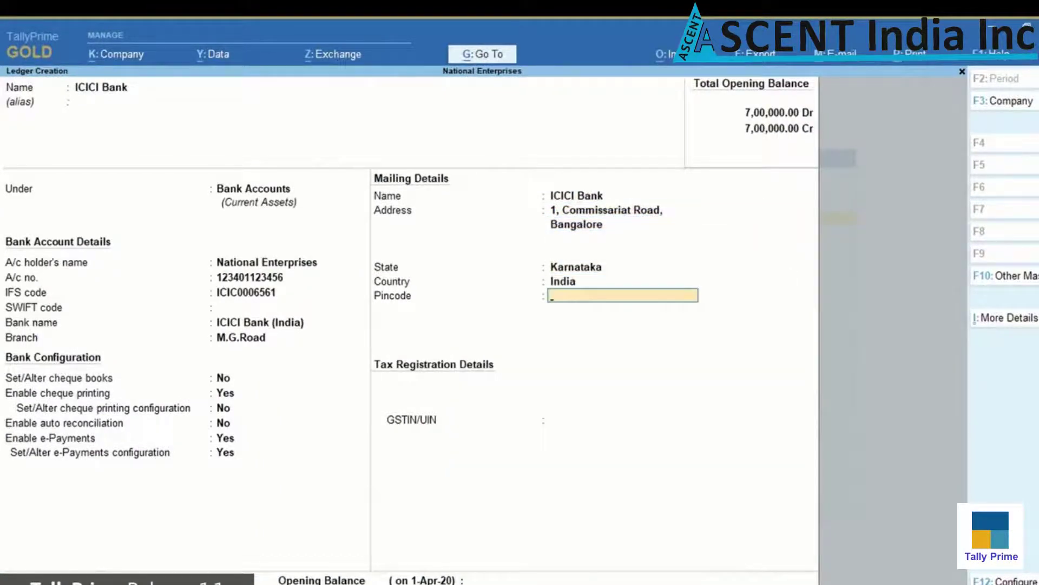
text(560025)
key(Return)
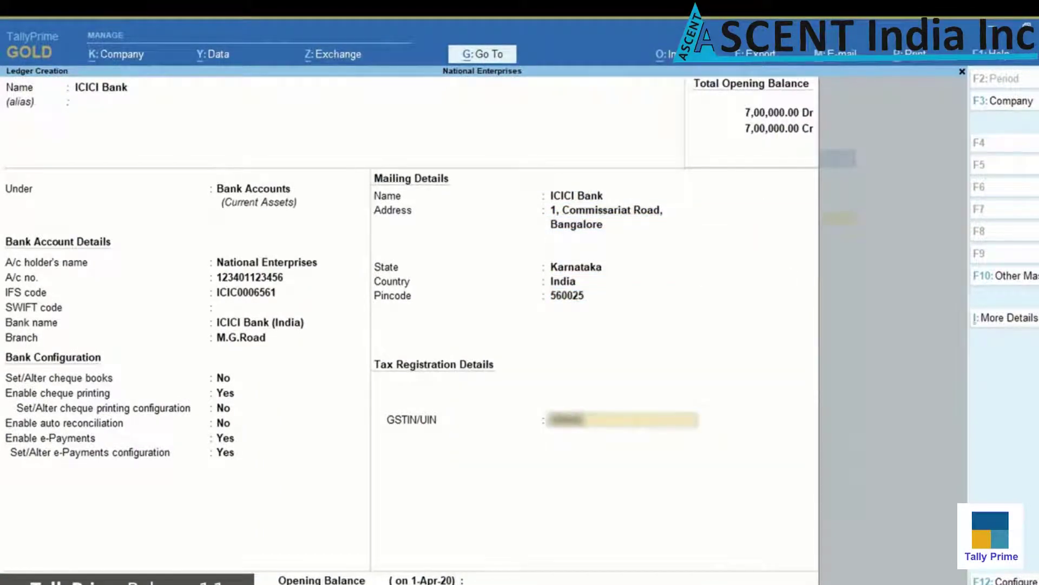
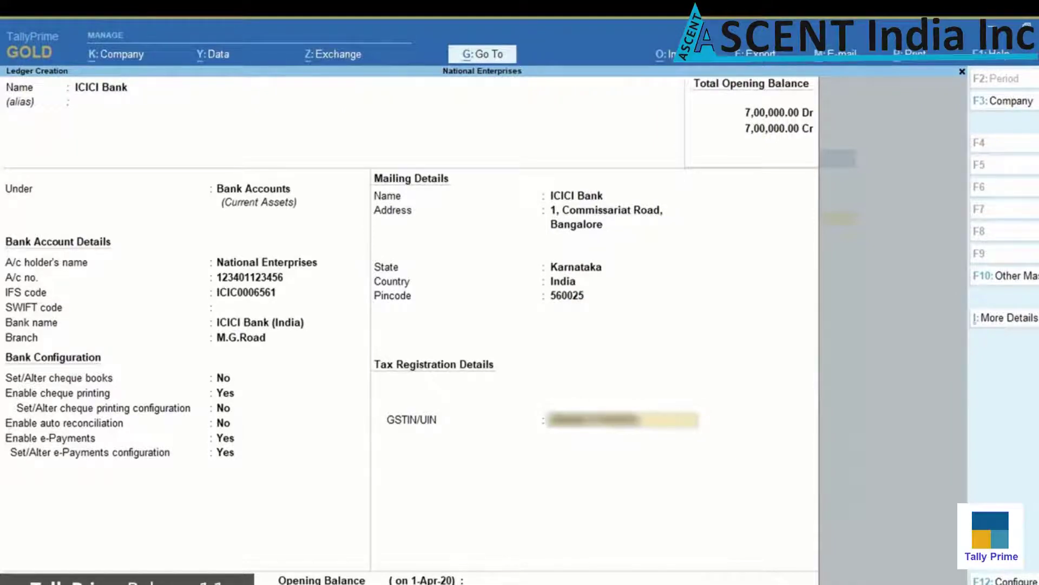
key(Return)
key(Return)
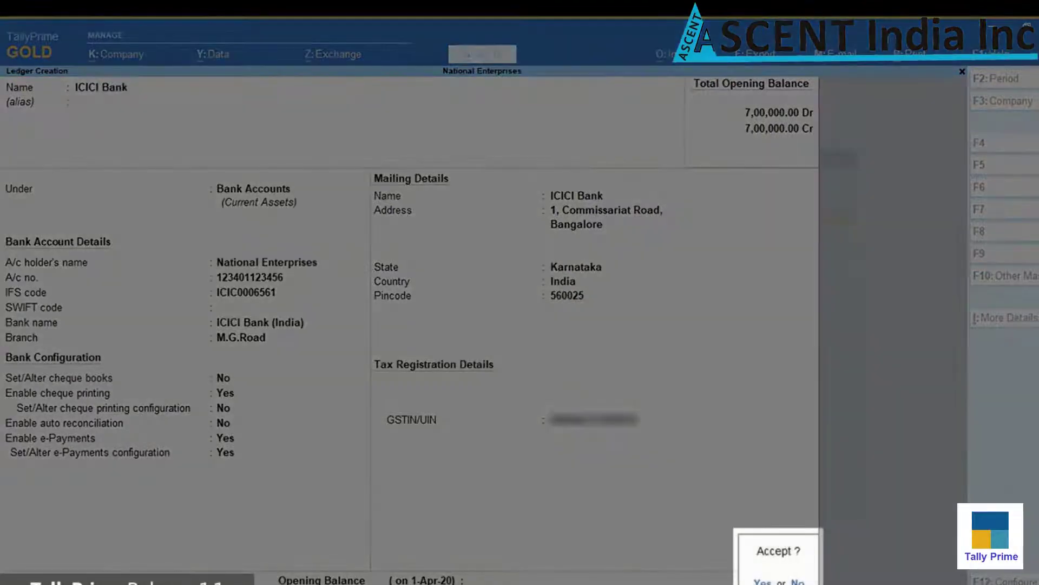
key(Return)
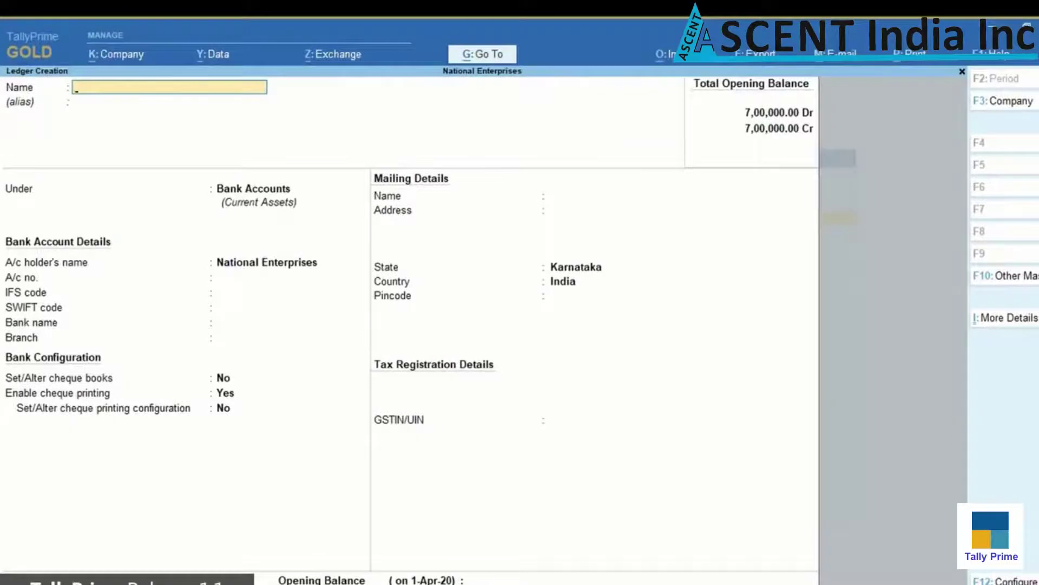
Name the new ledger Hindustan Suppliers and place it under Sundry Creditors
text(Hin)
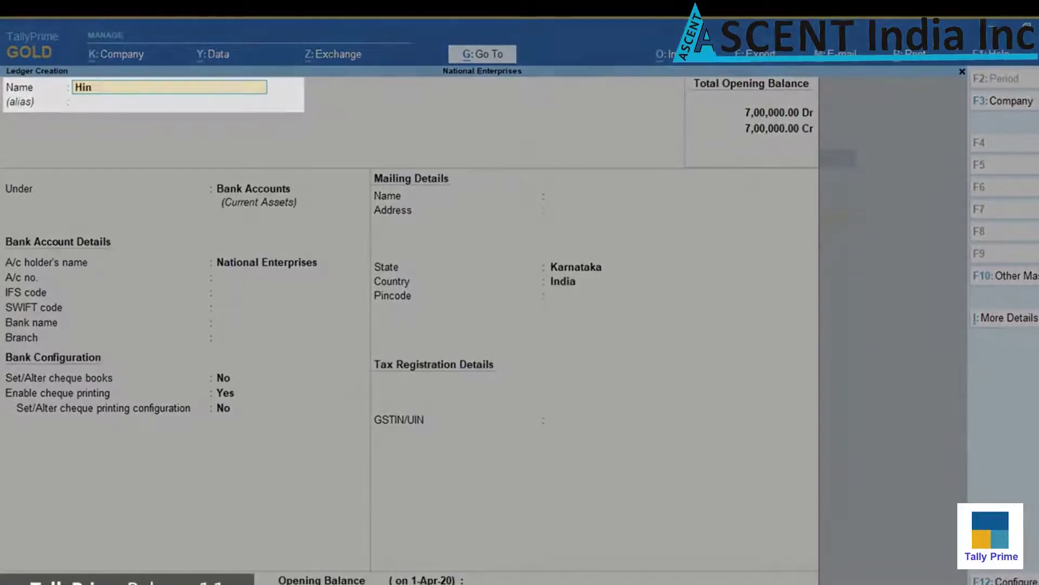
text(dustan Suppliers)
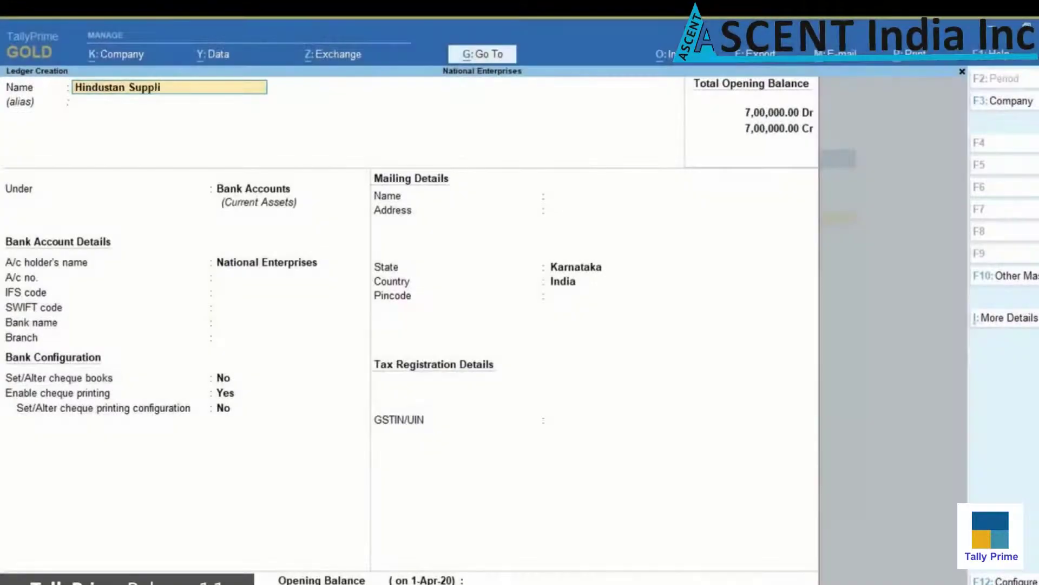
key(Return)
key(Return)
text(Su)
key(Down)
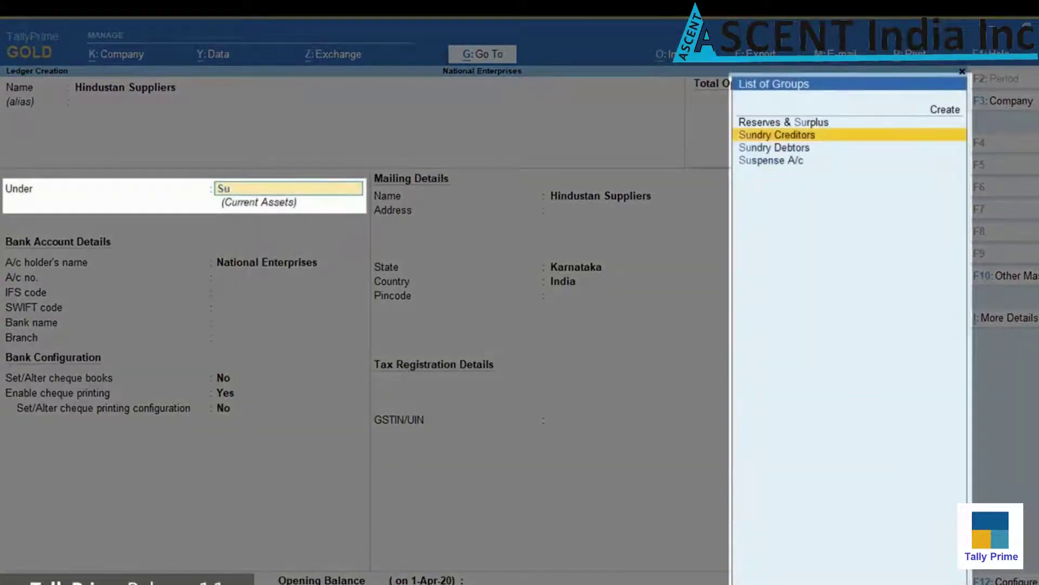
Enter the supplier's Bangalore address with pincode 560025 and choose to provide bank details
key(Return)
key(Return)
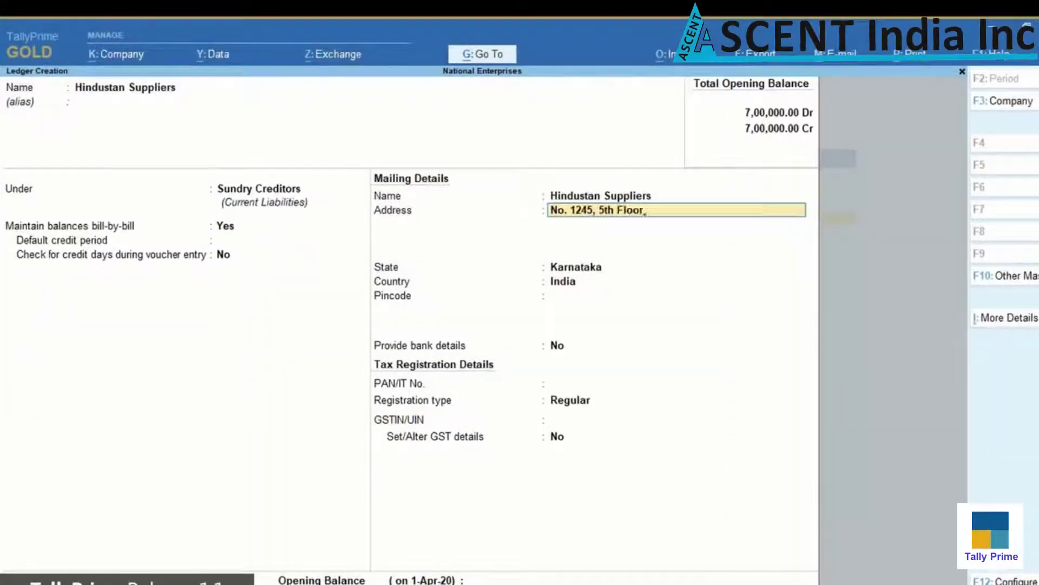
key(Return)
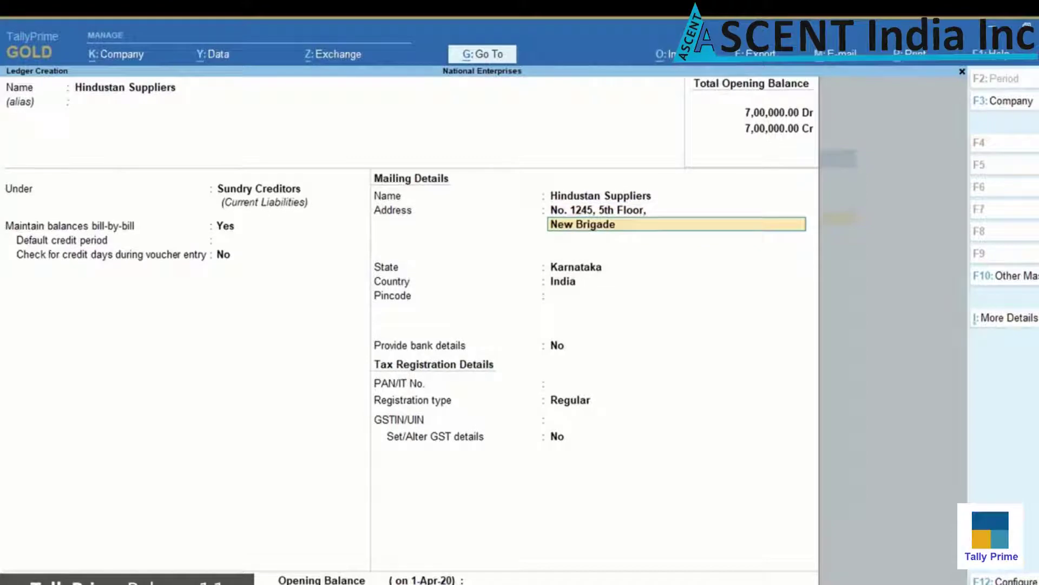
key(Return)
key(Return)
key(Return)
text(560025)
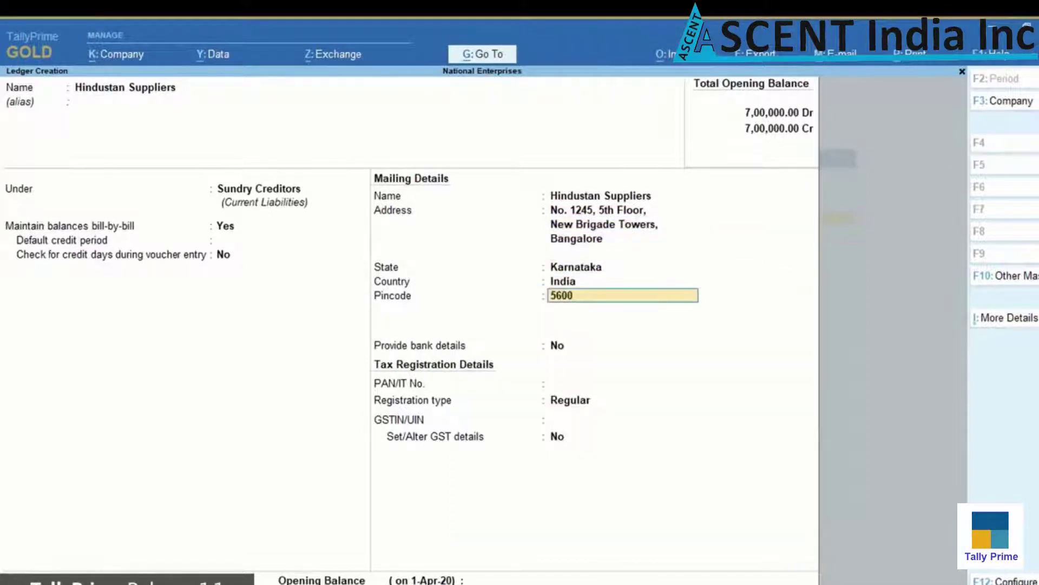
key(Return)
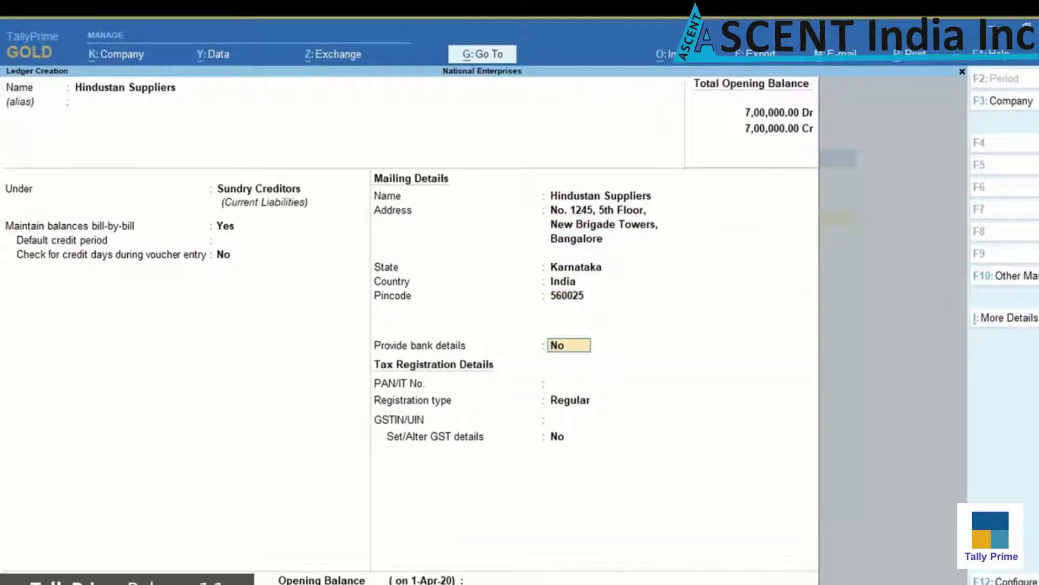
text(yes)
key(Return)
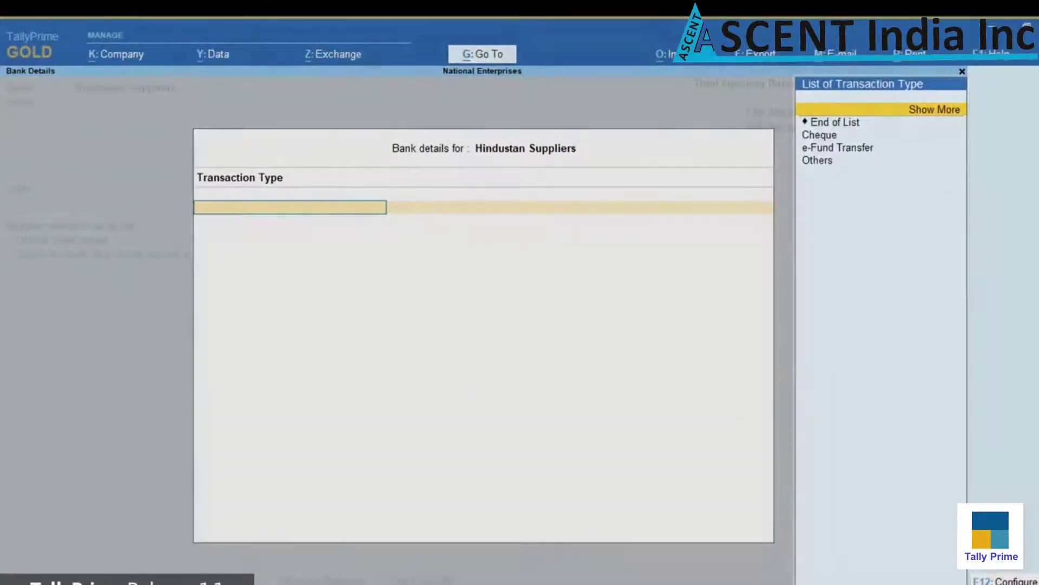
Set transaction type e-Fund Transfer with the supplier's account number, IFS code HDFC0000001 and HDFC Bank (India)
key(Down)
key(Down)
key(Down)
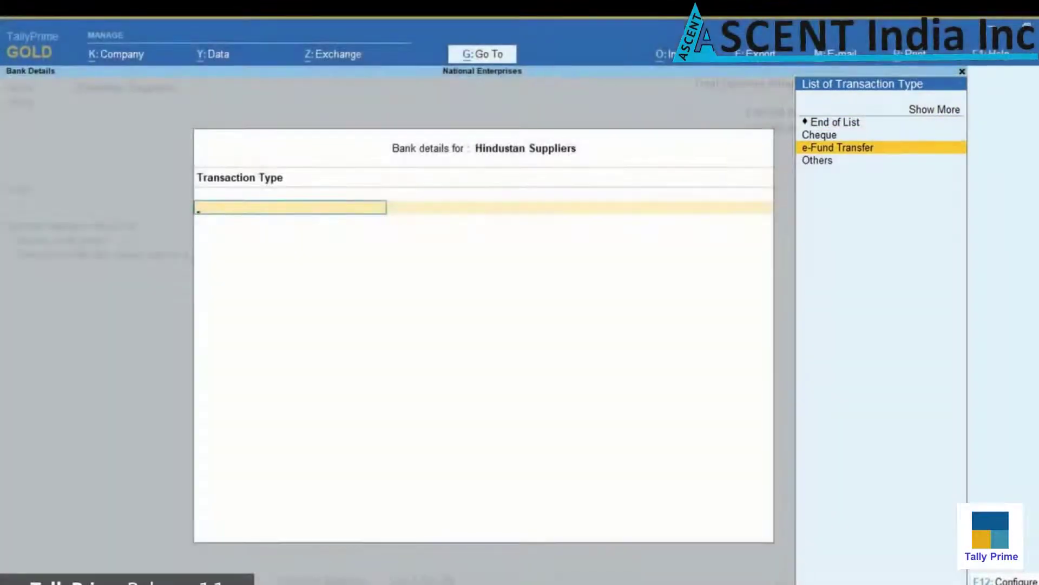
key(Return)
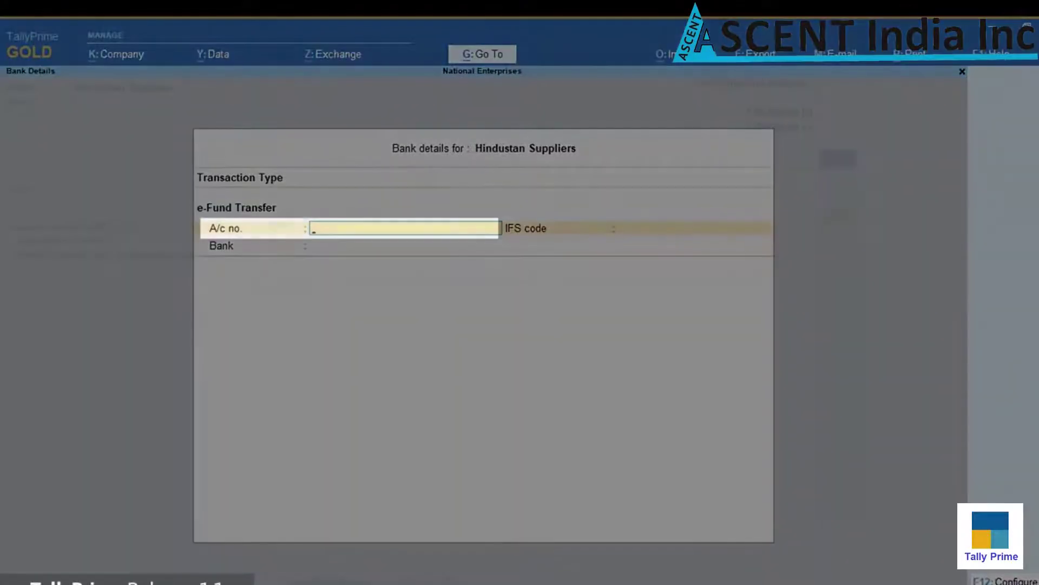
text(123456789)
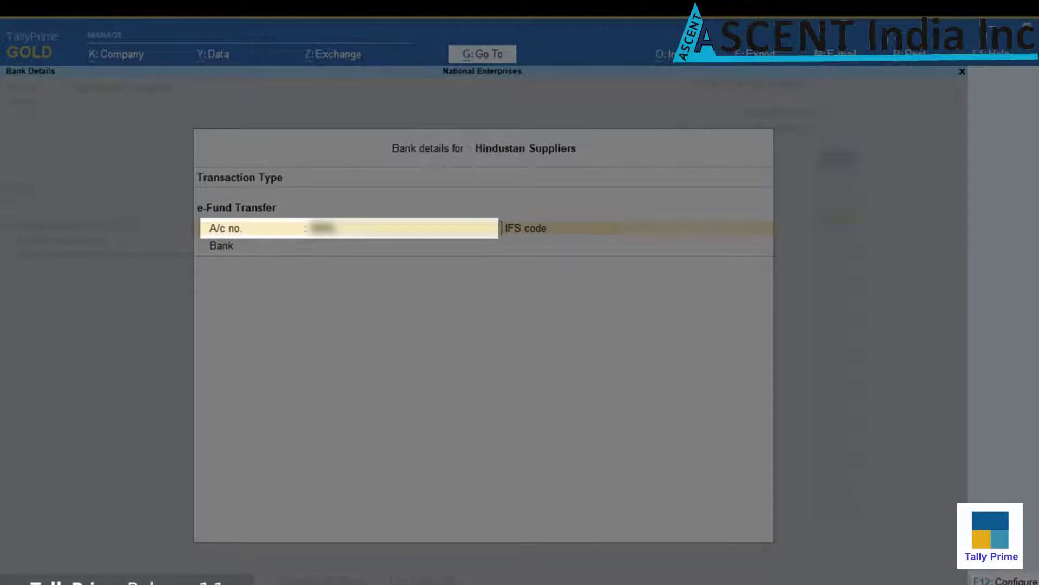
text(01)
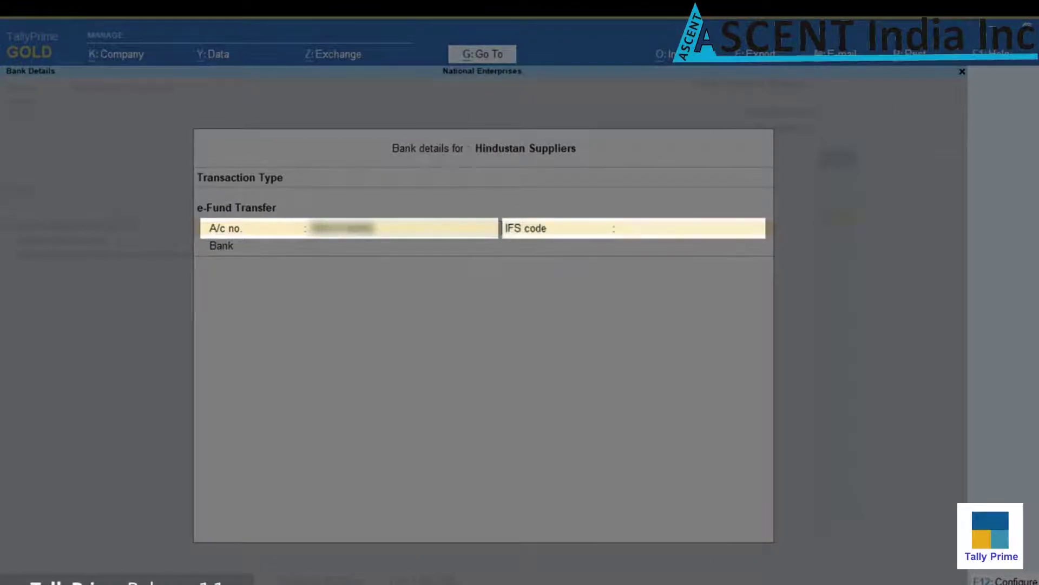
text(23)
key(Return)
text(HDFC0000001)
key(Return)
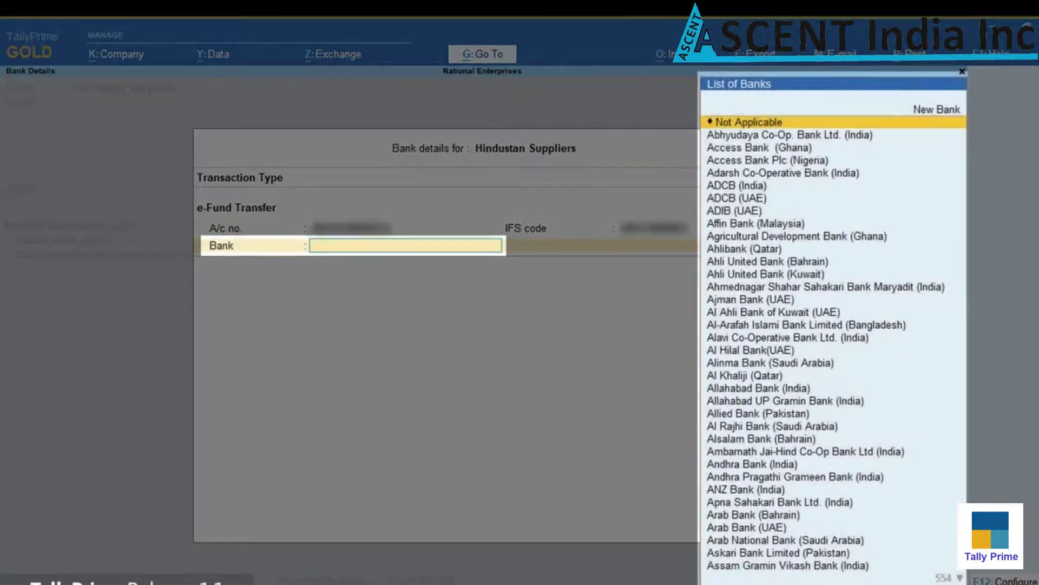
text(Hdfc)
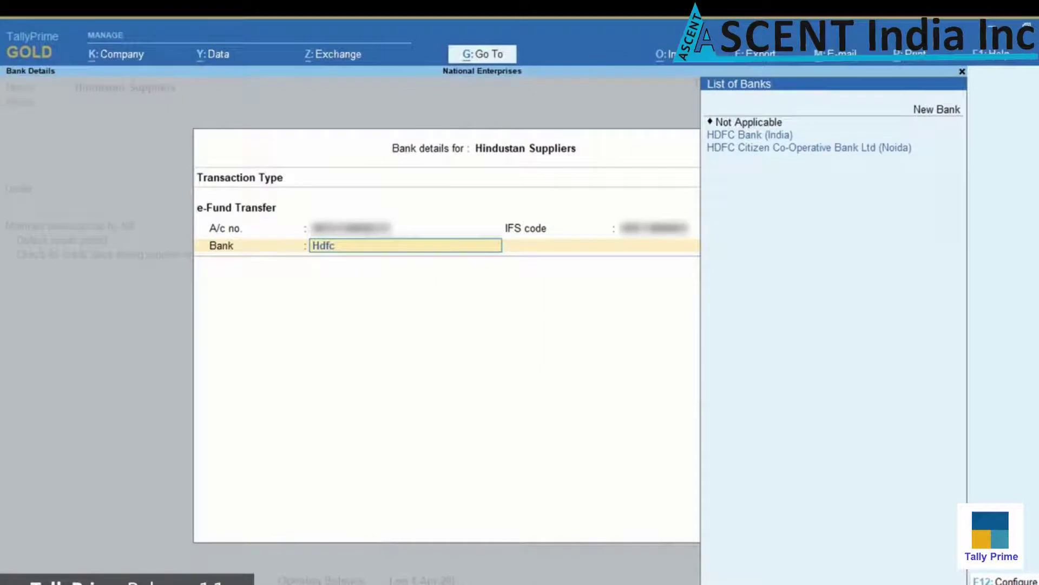
key(Return)
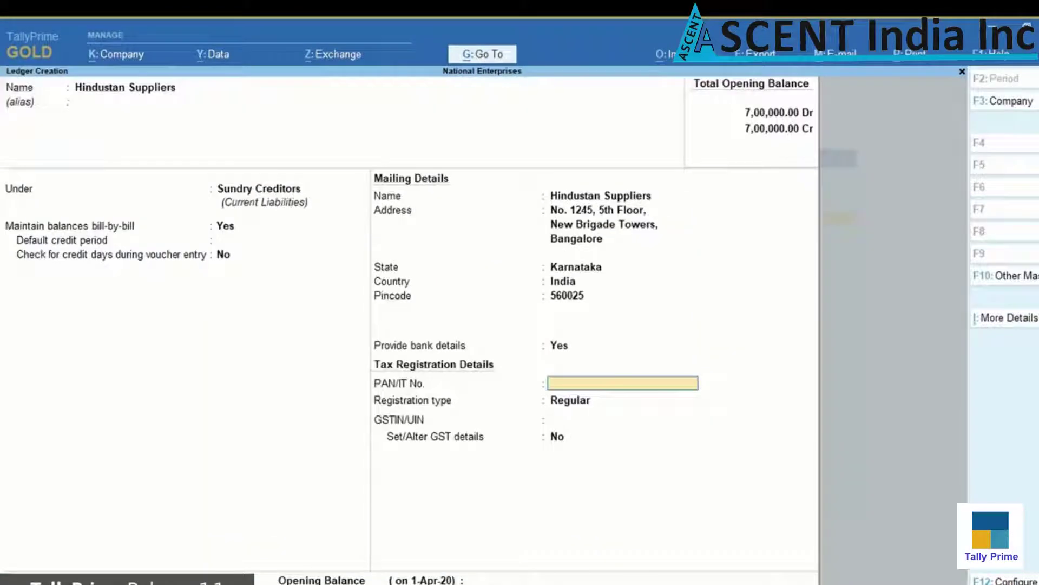
Save the Hindustan Suppliers ledger
key(ctrl+a)
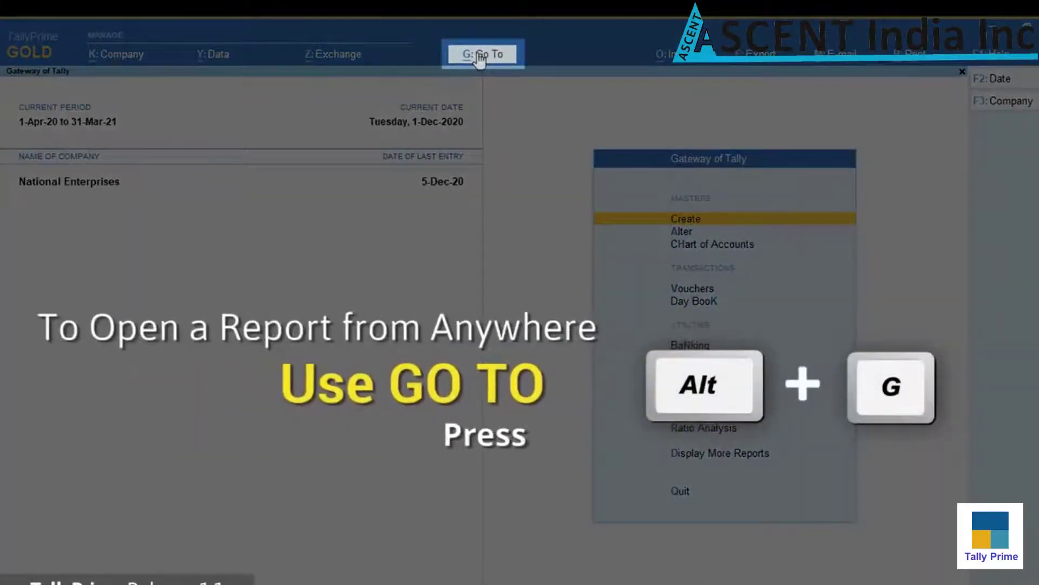
click(479, 59)
click(580, 158)
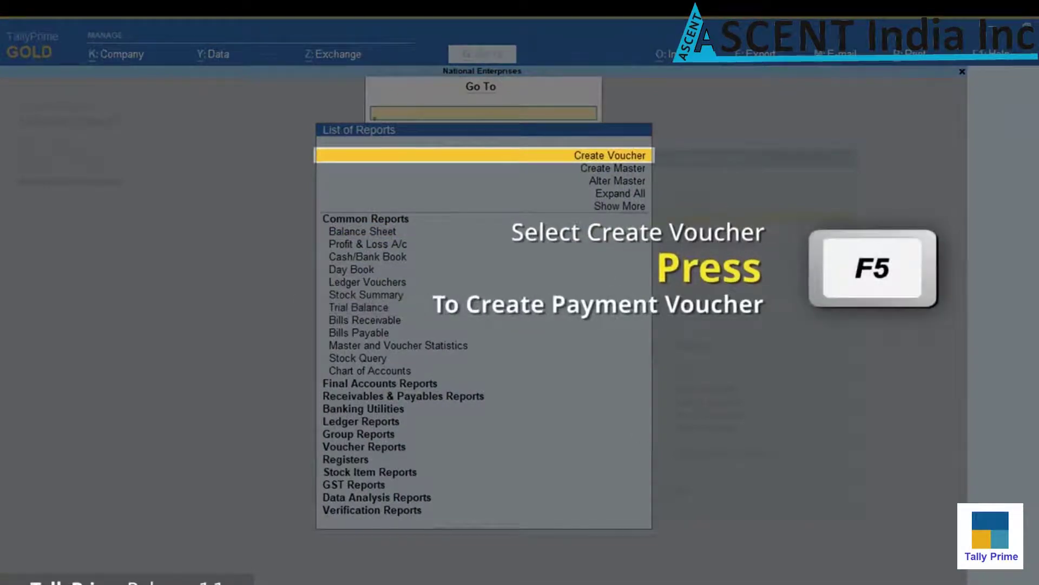
Record a payment of 12,500 from ICICI Bank to Hindustan Suppliers against bill HS/212312/19-20
key(F5)
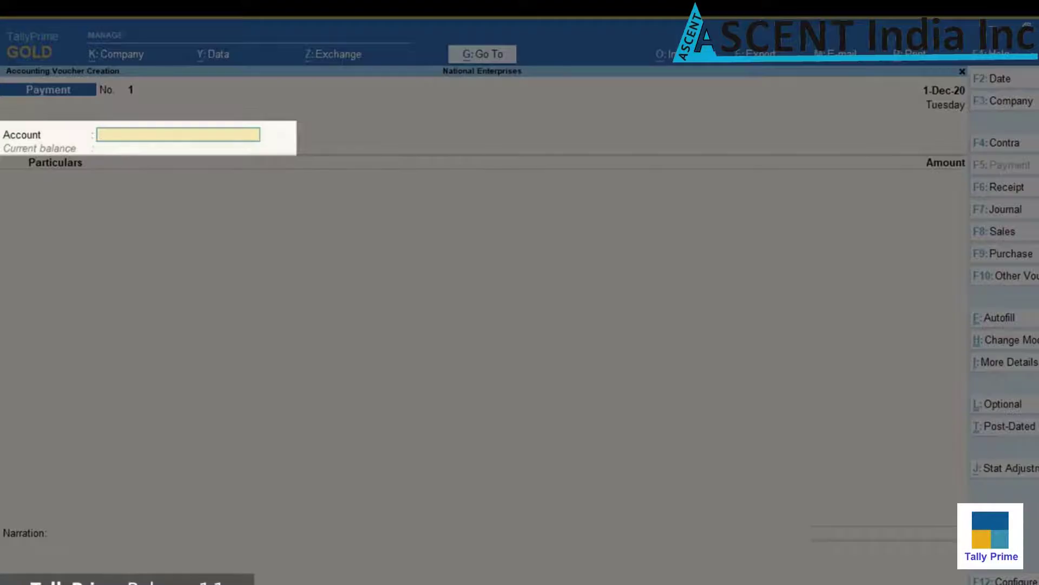
text(Ic)
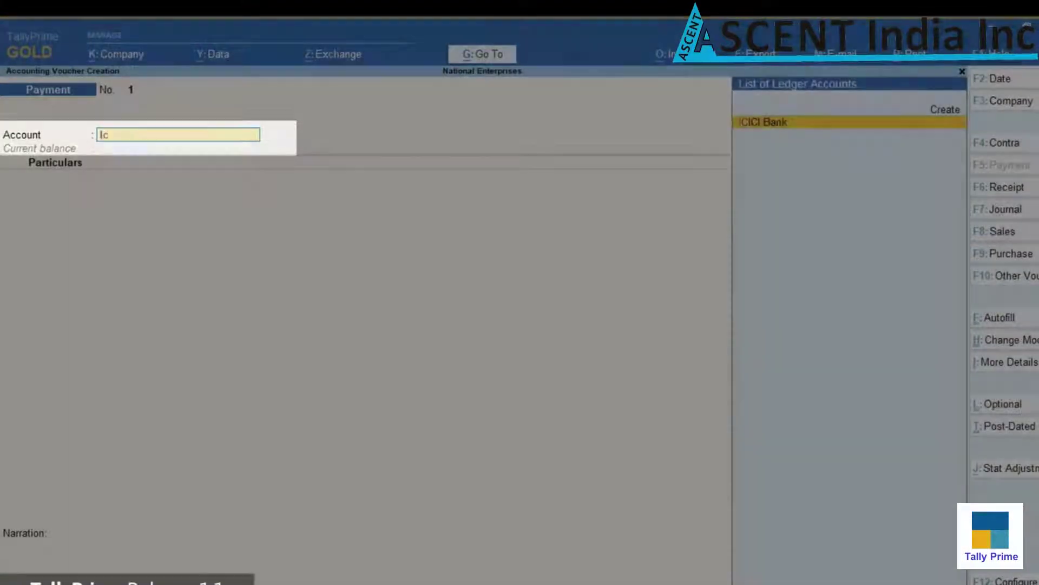
key(Return)
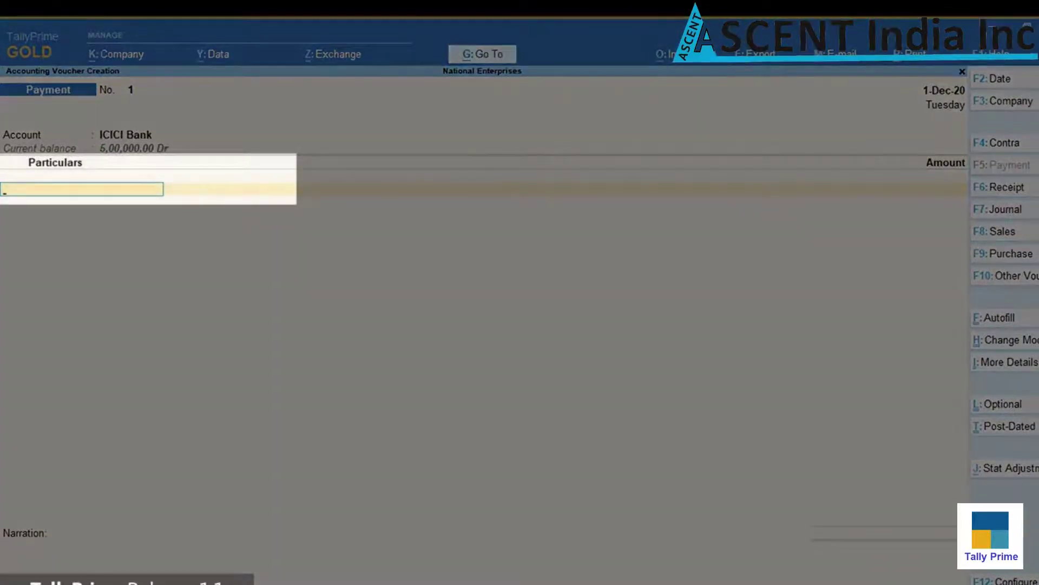
text(Hi)
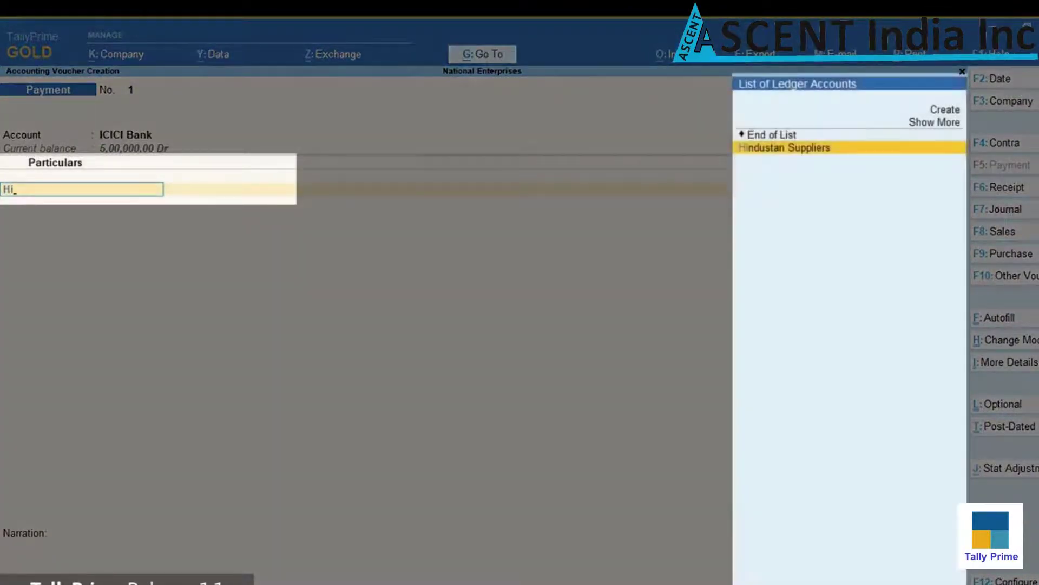
key(Return)
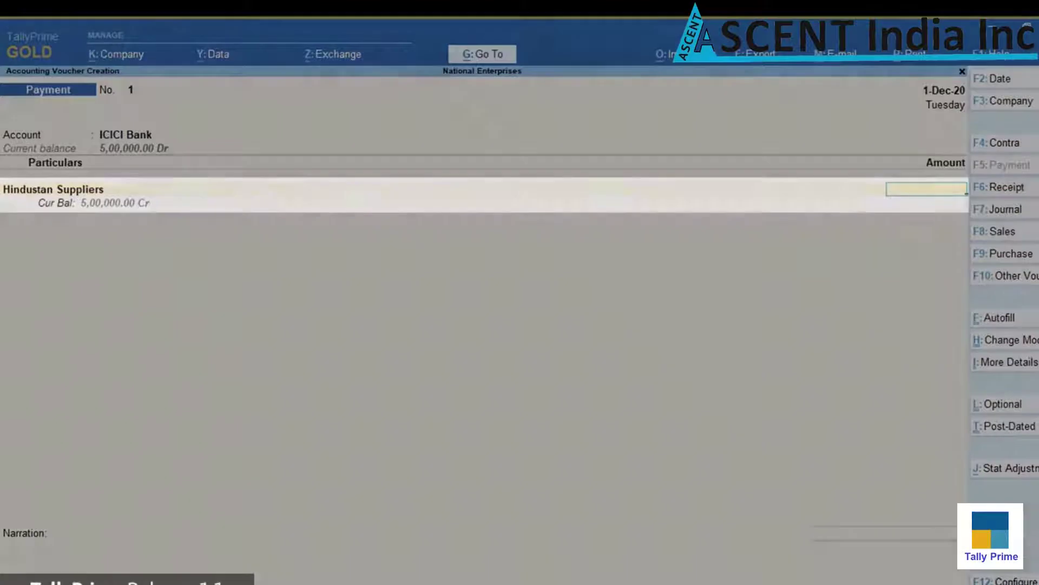
text(12,5)
text(00)
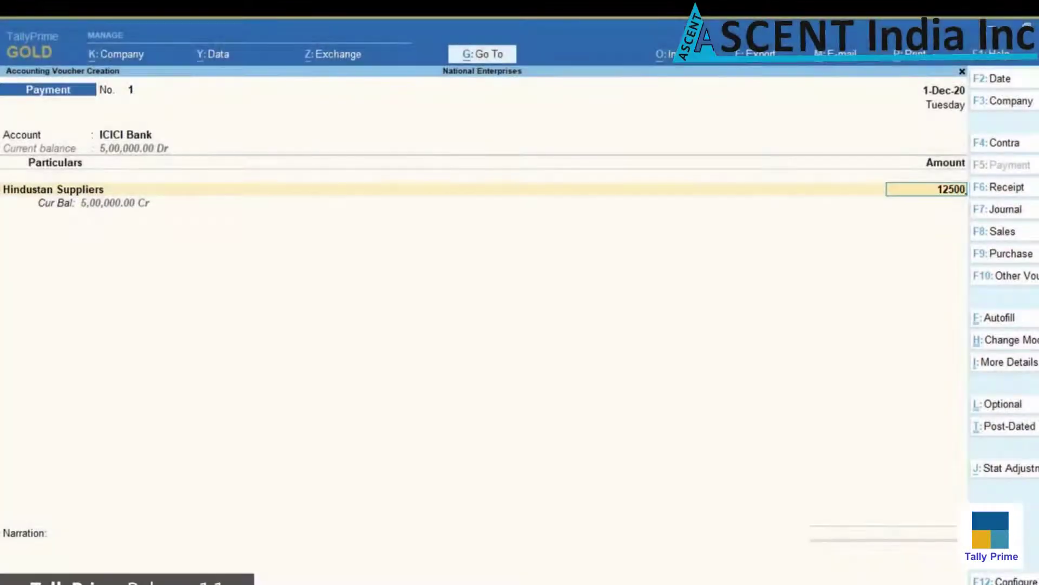
key(Return)
key(Return)
key(Return)
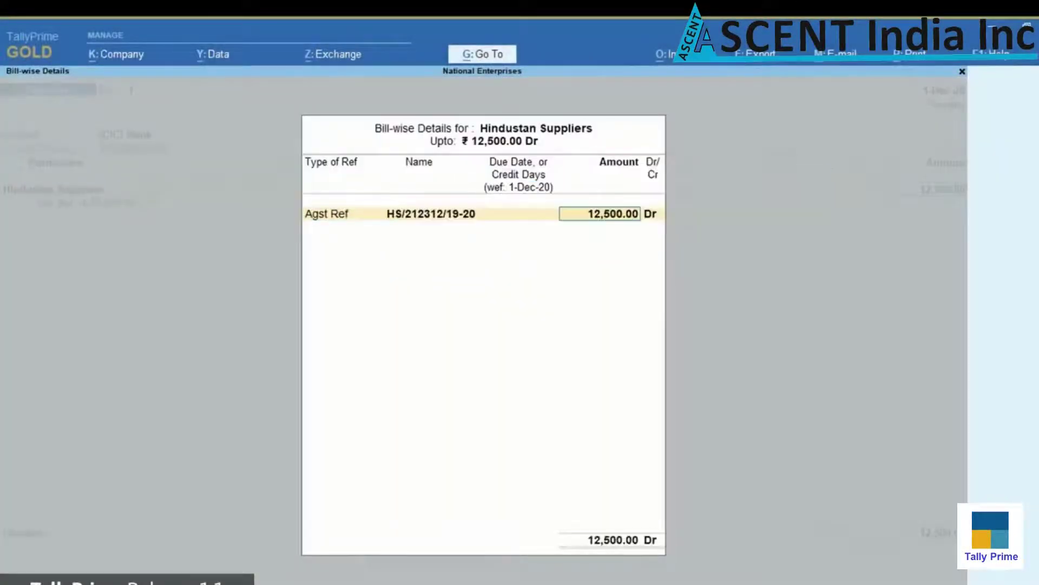
key(Return)
key(Return)
key(Return)
key(Return)
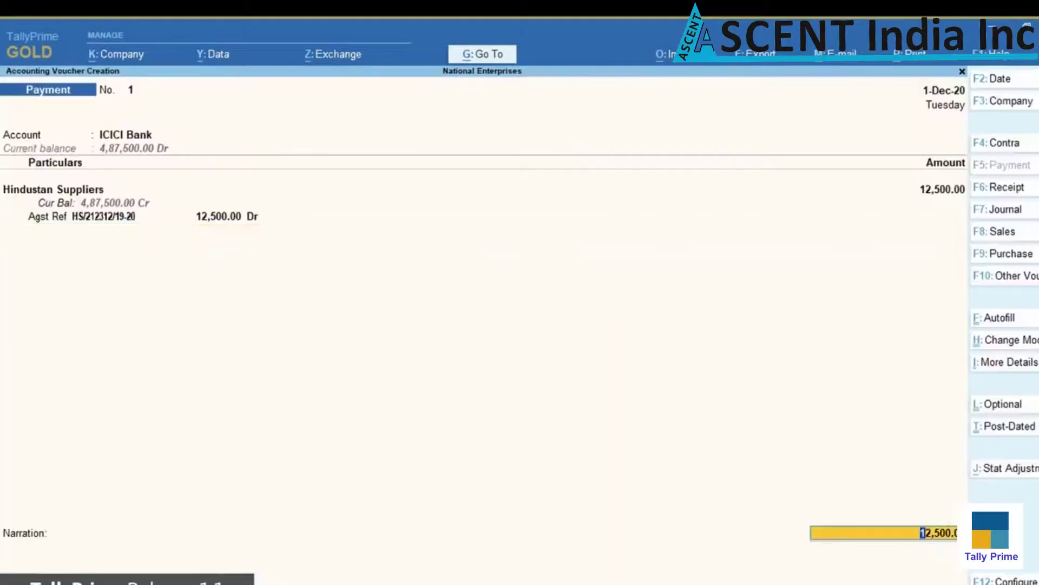
key(Return)
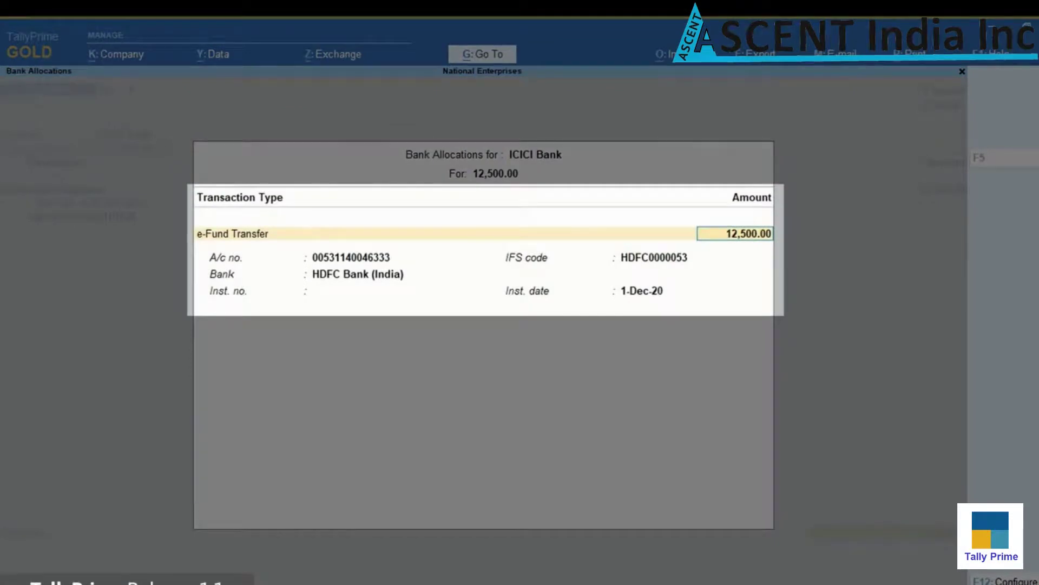
Accept the e-fund transfer allocation and add narration 'Being paid as partial payment towards purchase of steel'
key(Return)
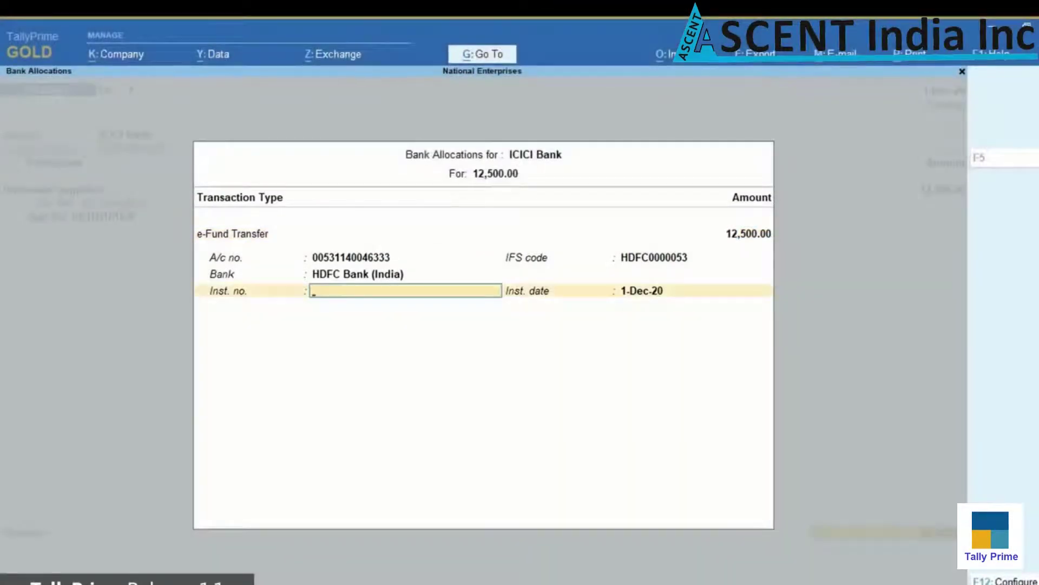
key(Return)
key(Return)
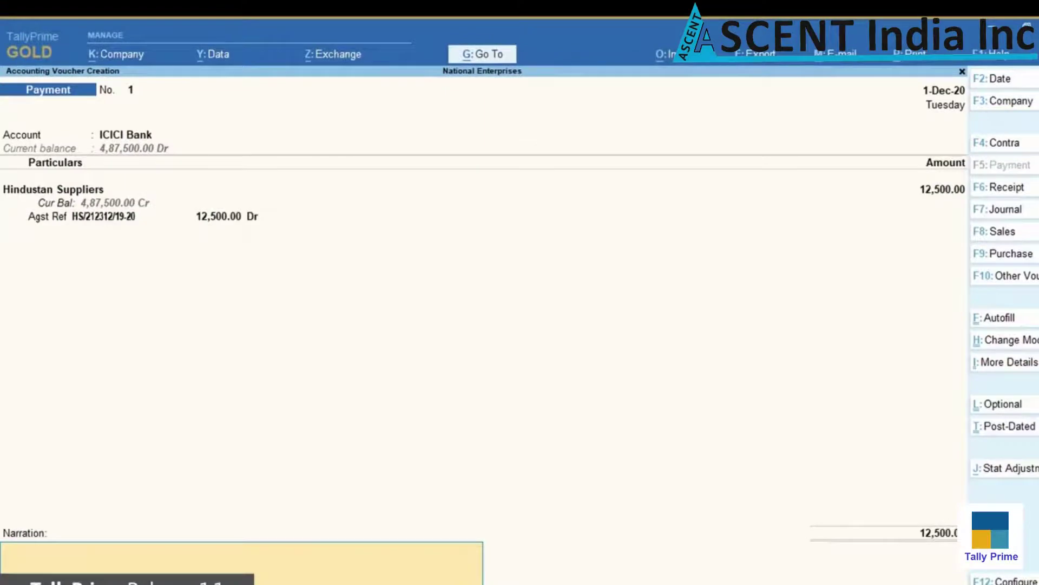
text(Being paid as partial payment towards purchase of steel)
key(Return)
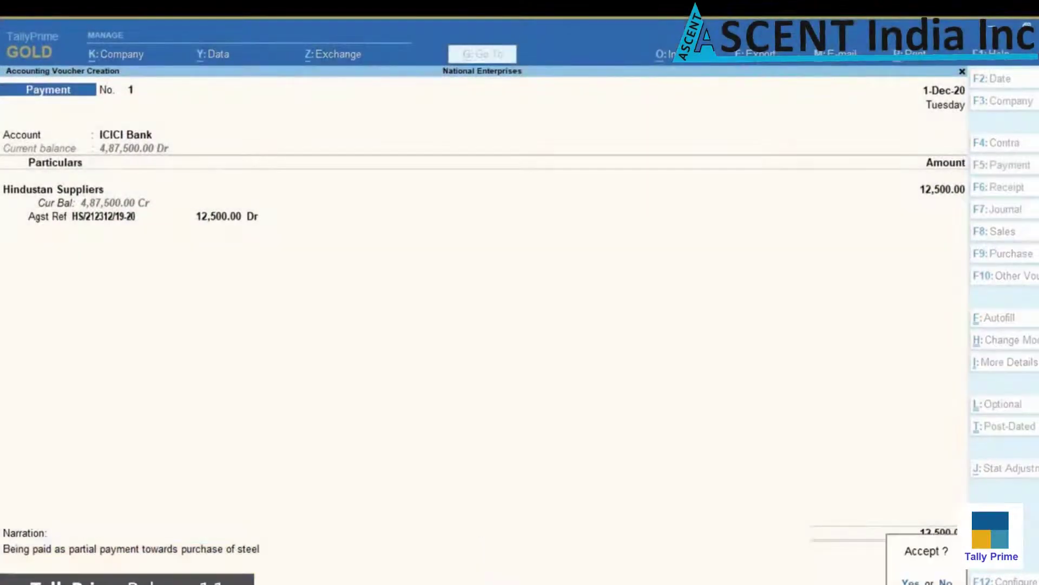
key(Return)
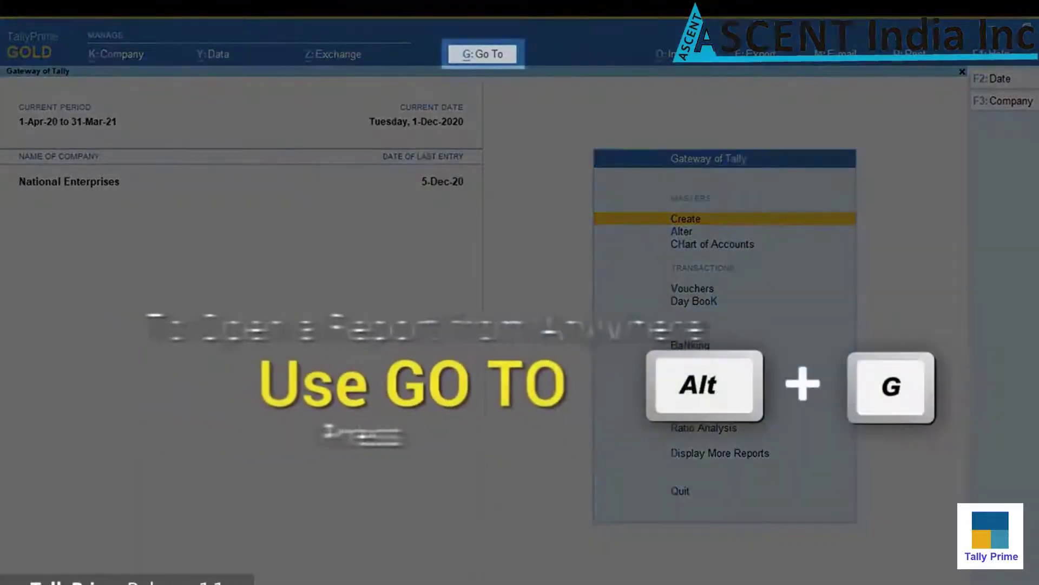
Open e-Payments and view the five ready-to-send ICICI transactions, including Hindustan Suppliers' 12,500 payment
click(481, 59)
text(Epa)
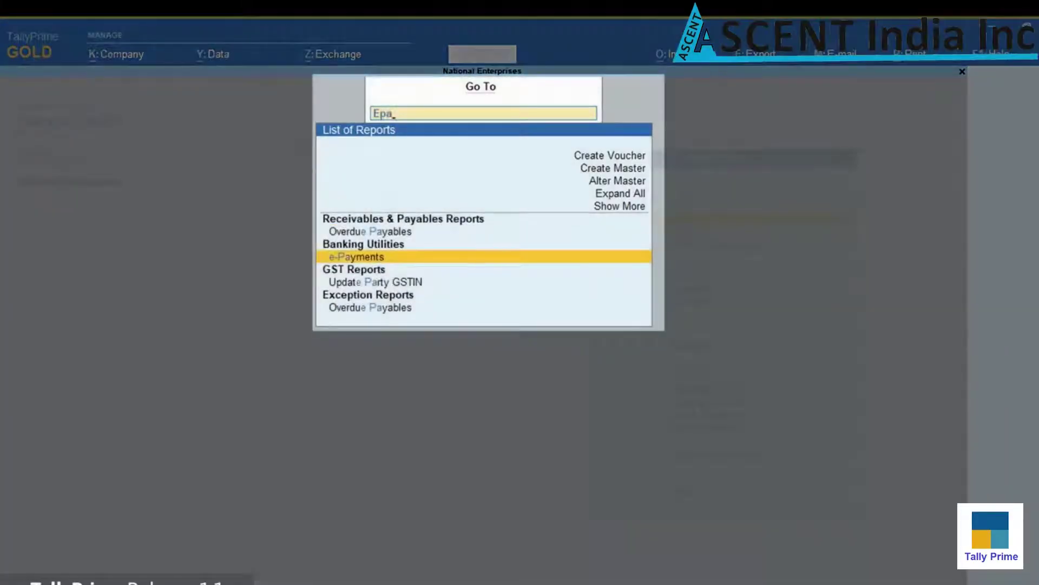
key(Return)
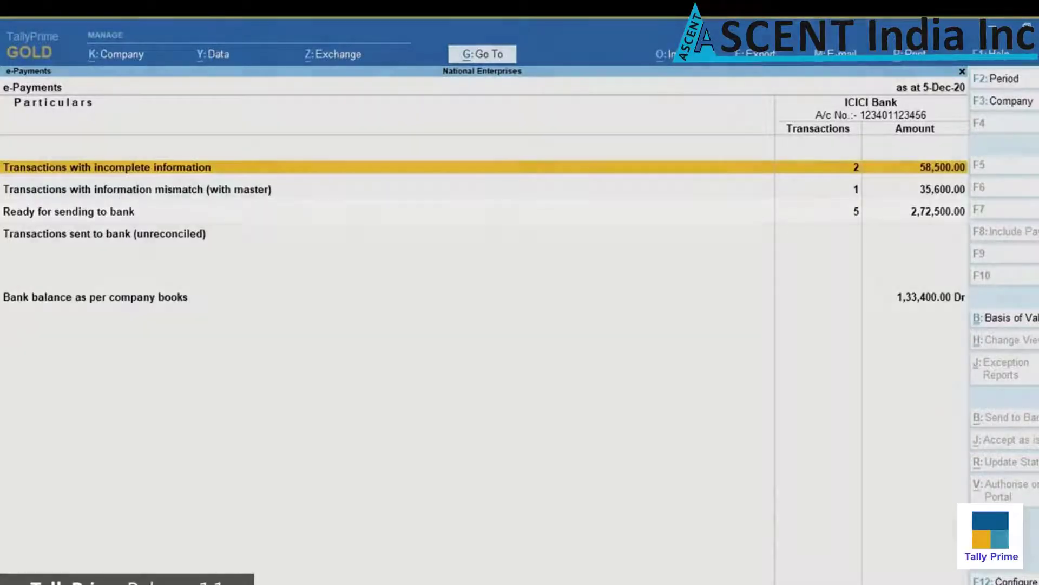
key(Down)
key(Down)
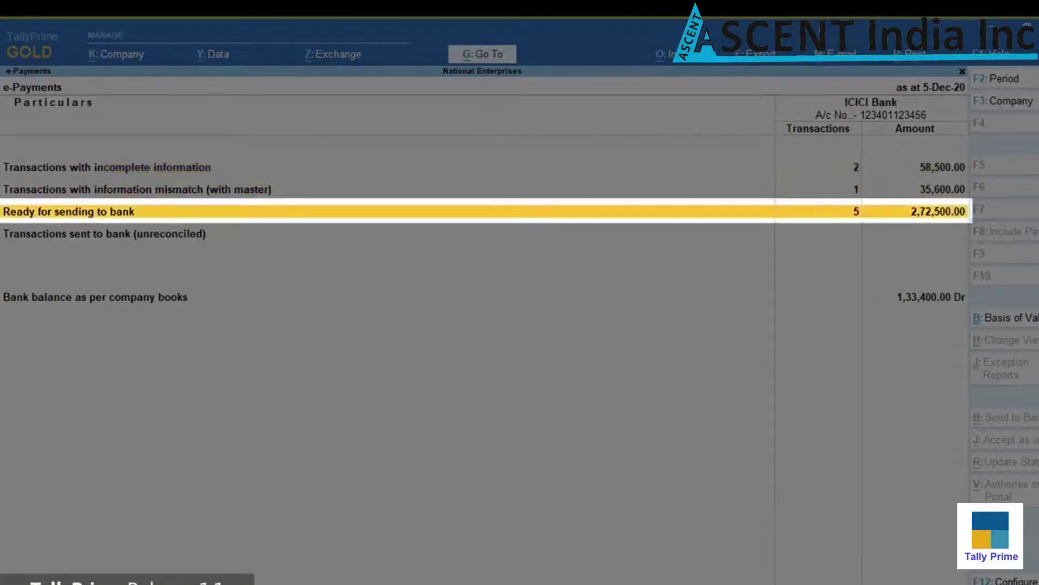
key(Return)
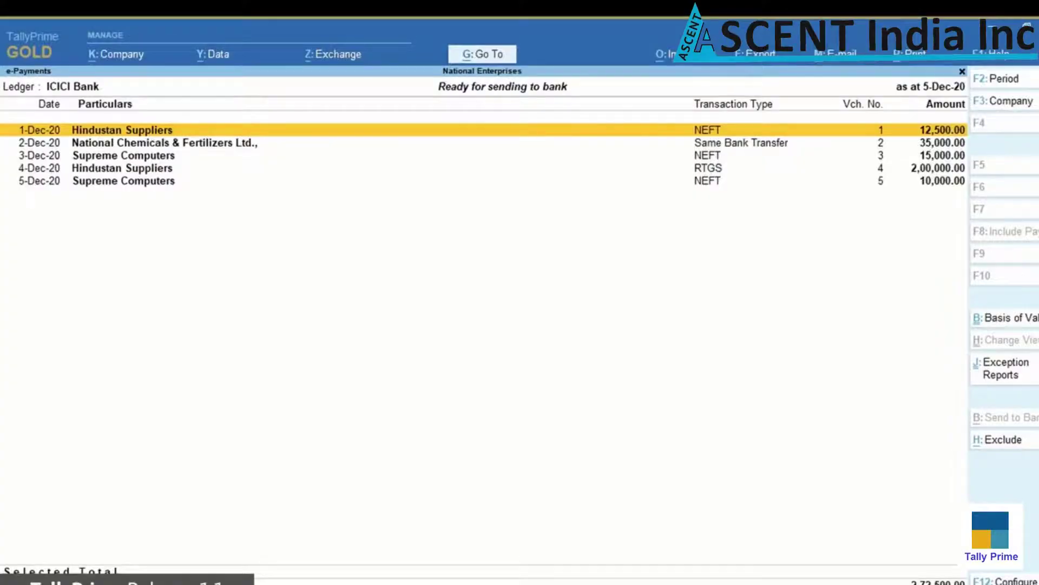
key(Down)
key(Up)
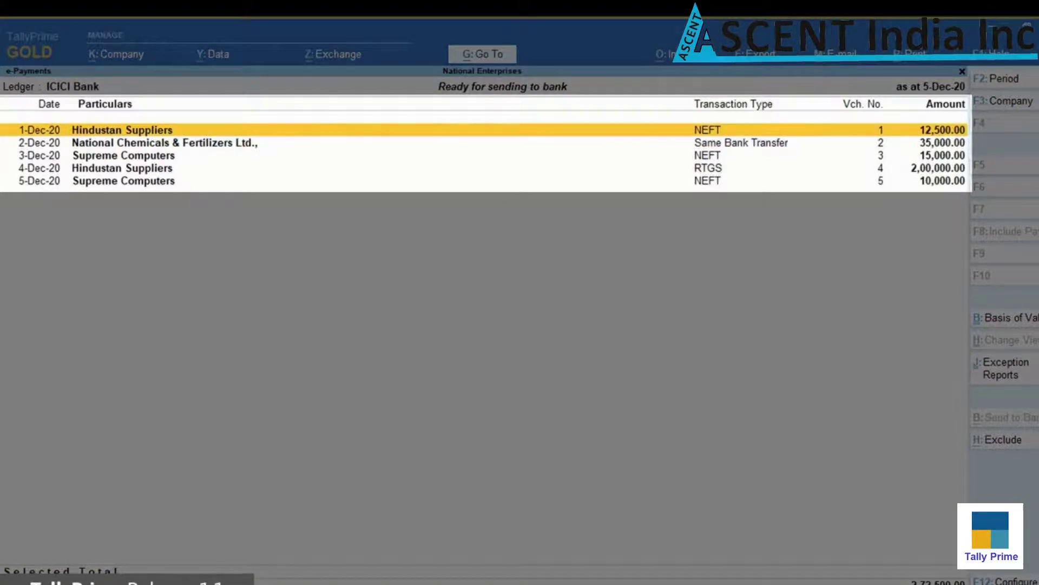
Export the 1-Dec Hindustan Suppliers 12,500 payment instruction as an encrypted file to C:\Tally\TallyPrime1.1
key(space)
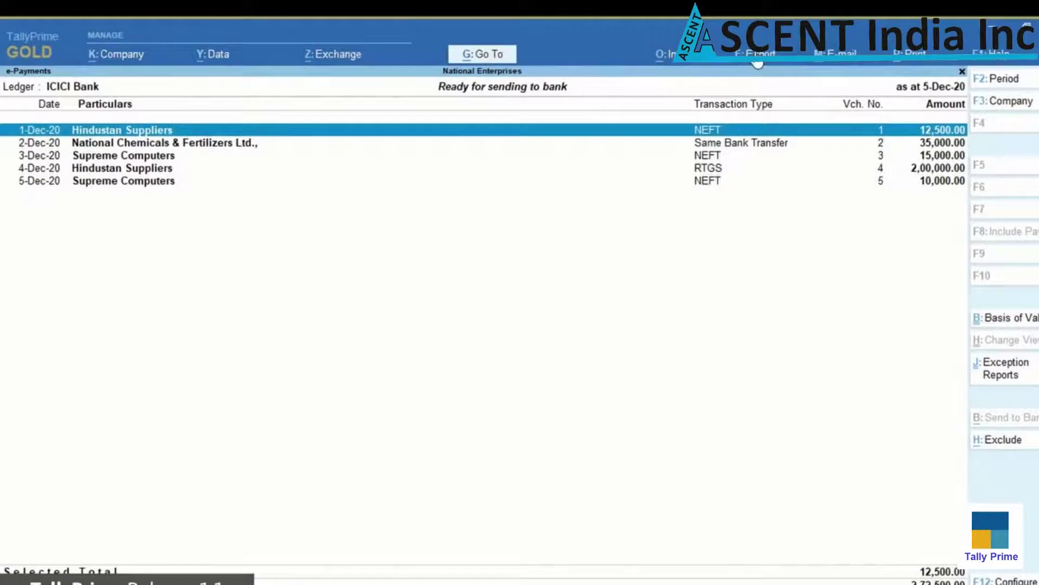
click(757, 63)
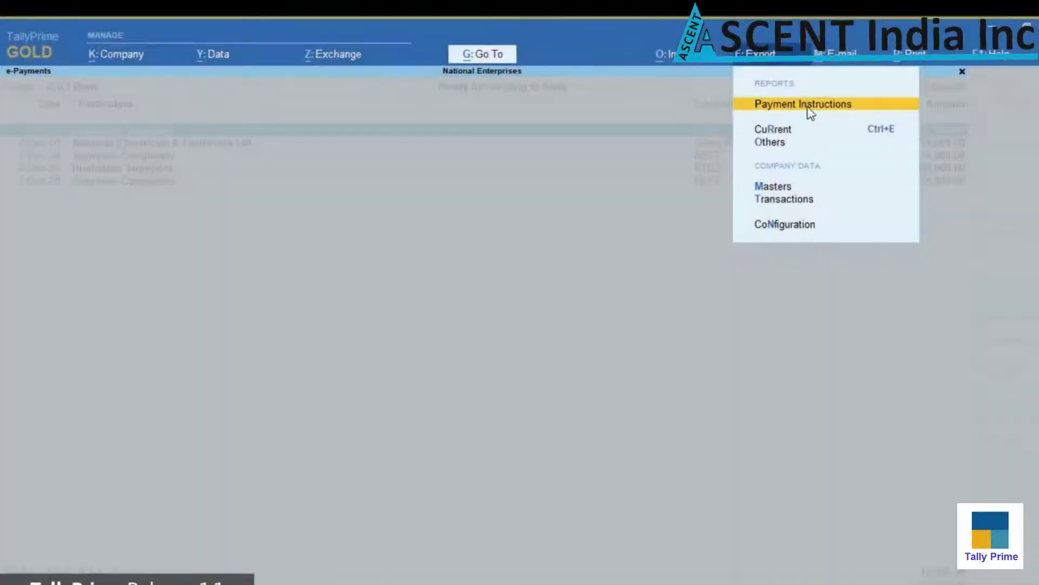
click(807, 108)
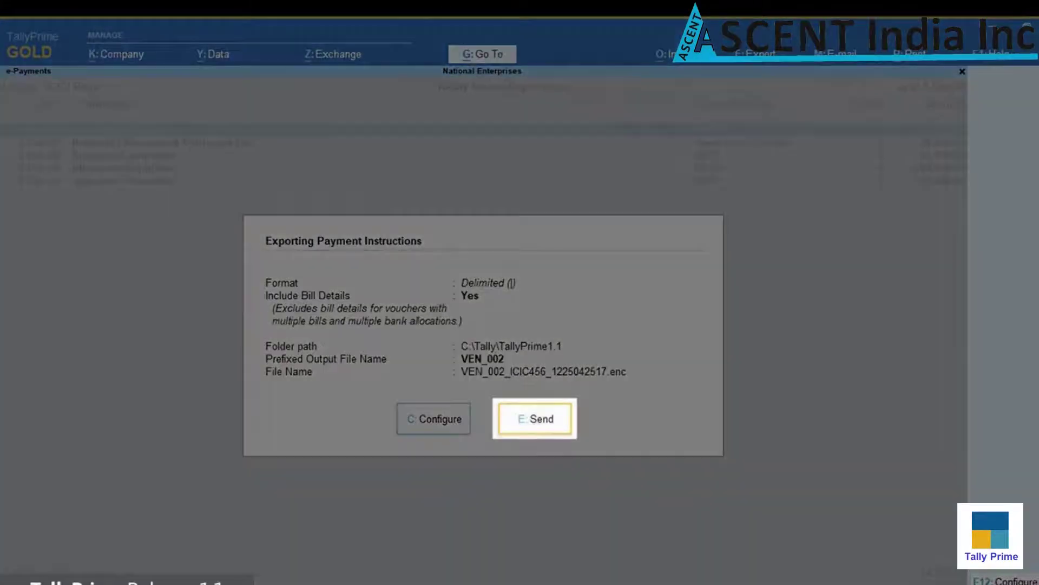
click(535, 425)
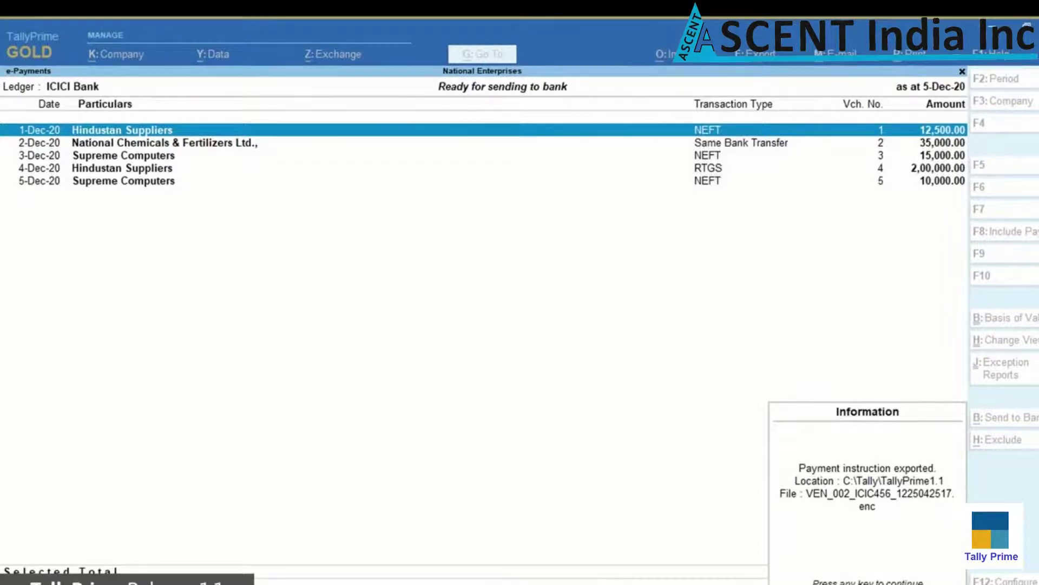
key(Return)
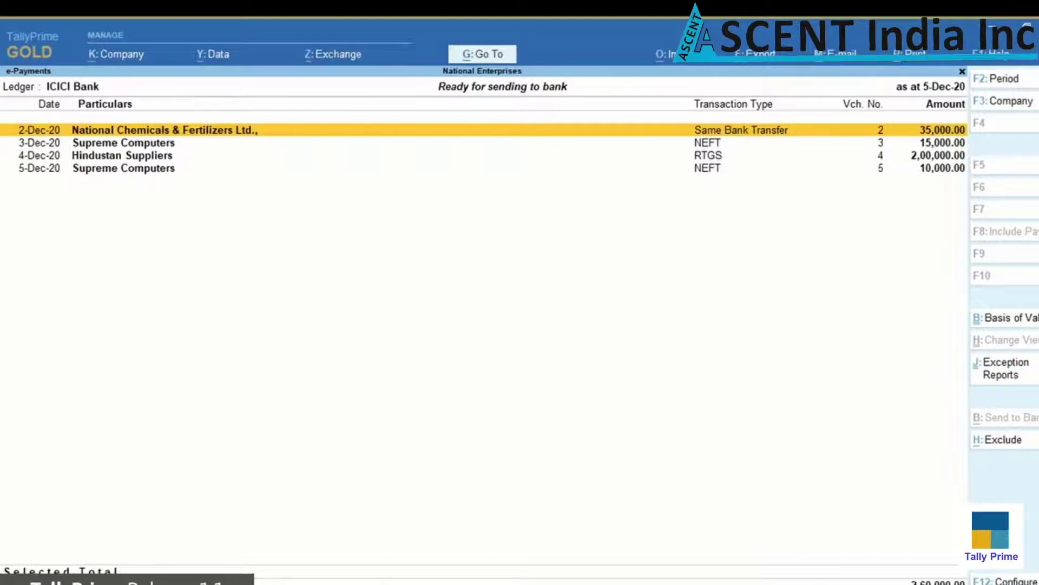
Verify the 12,500 Hindustan Suppliers payment shows as Exported under sent to bank (unreconciled)
key(Escape)
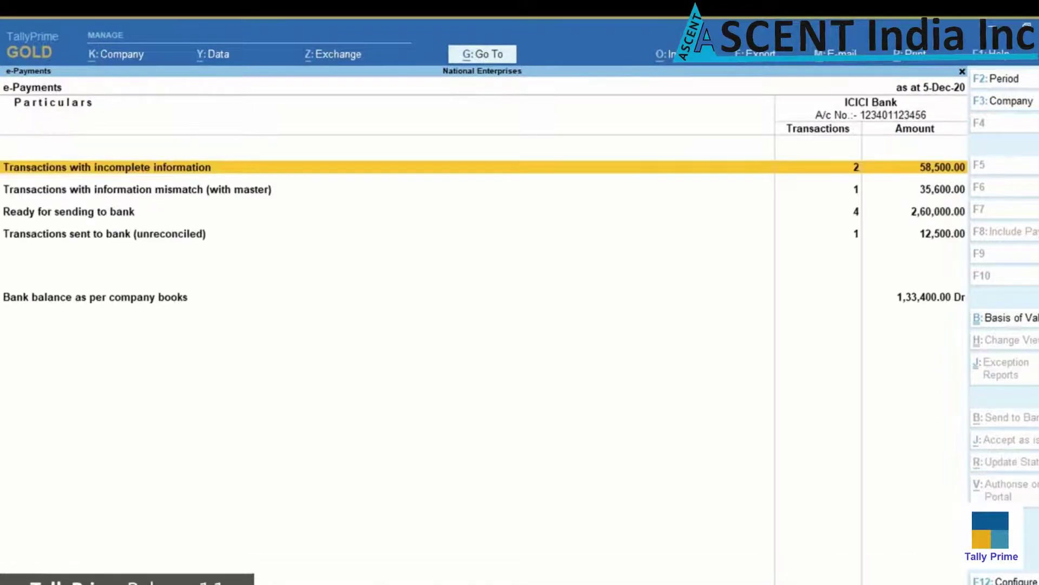
key(Down)
key(Down)
key(Down)
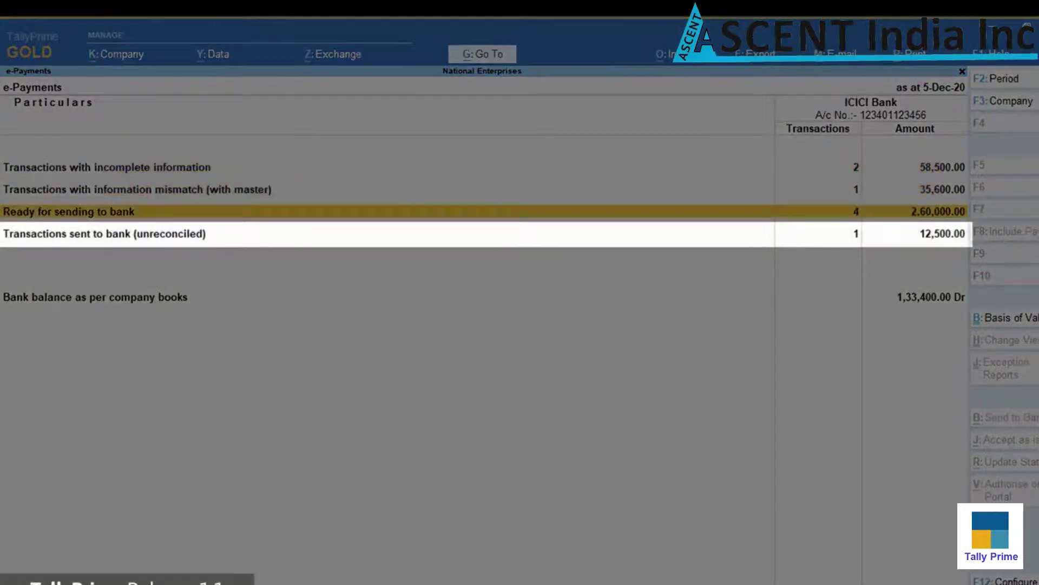
key(Return)
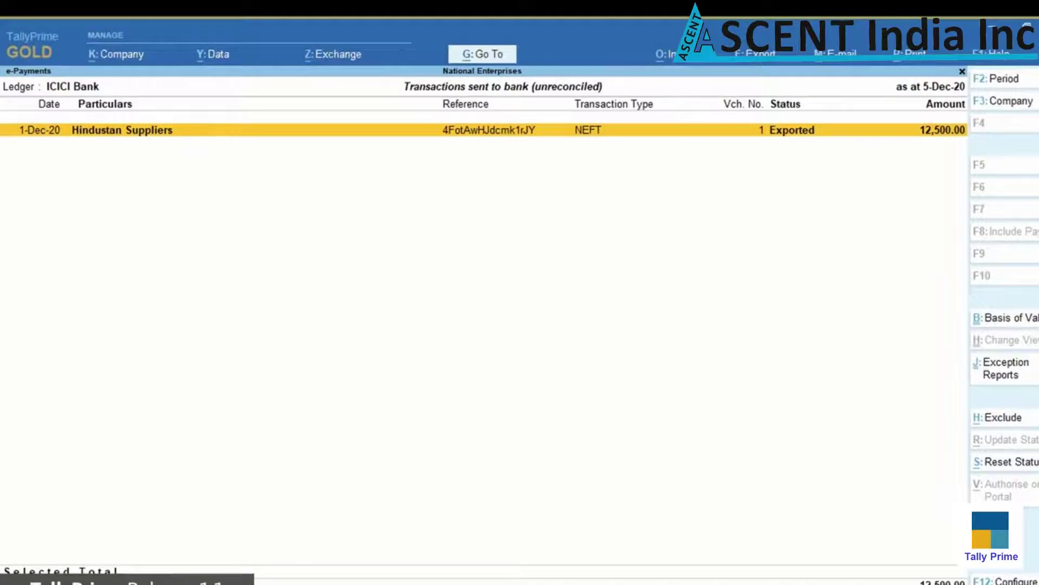
key(Escape)
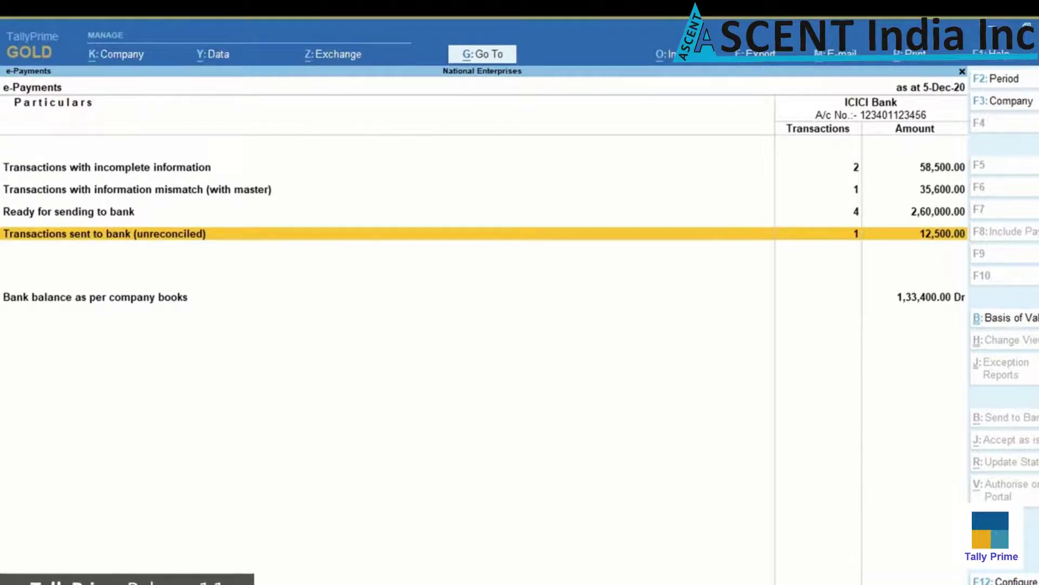
key(Up)
key(Up)
key(Up)
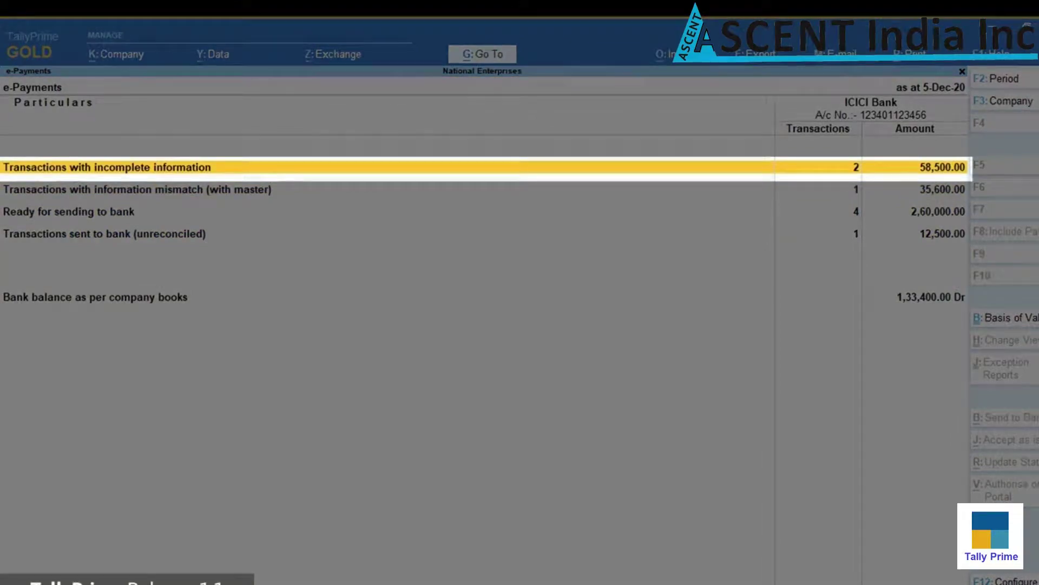
key(Return)
key(Down)
key(Down)
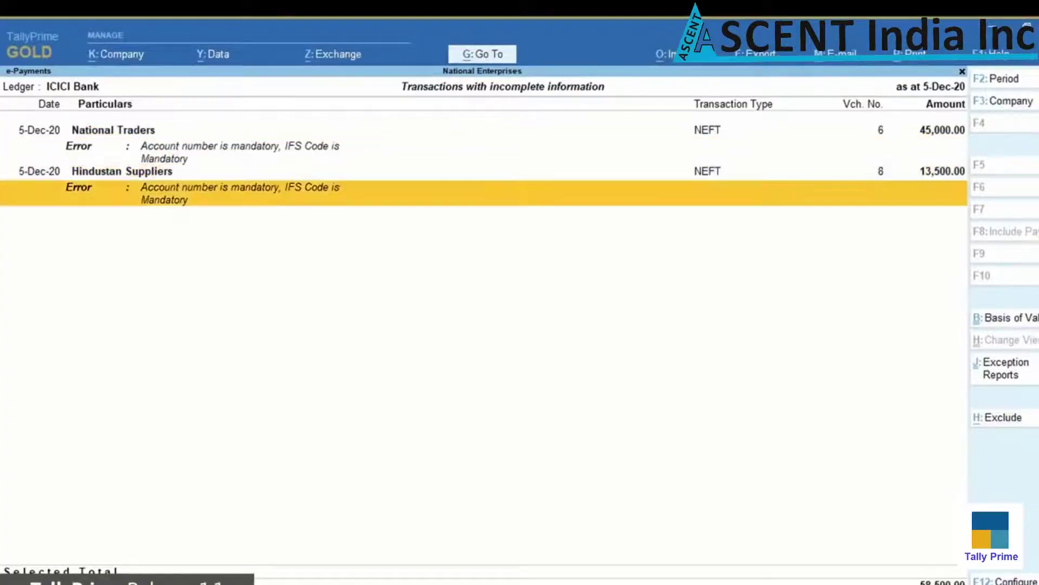
key(Up)
key(Up)
key(Escape)
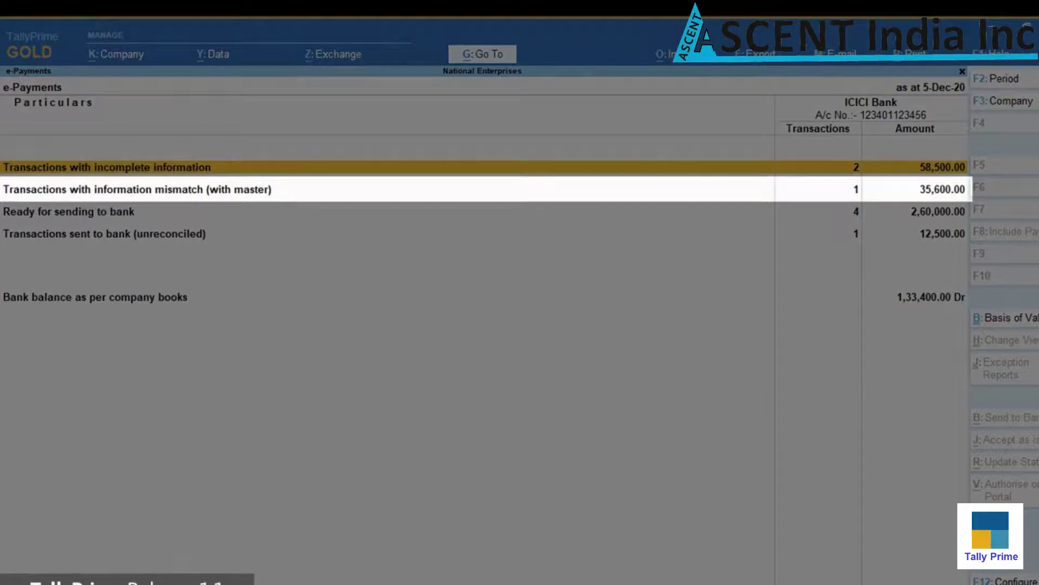
key(Down)
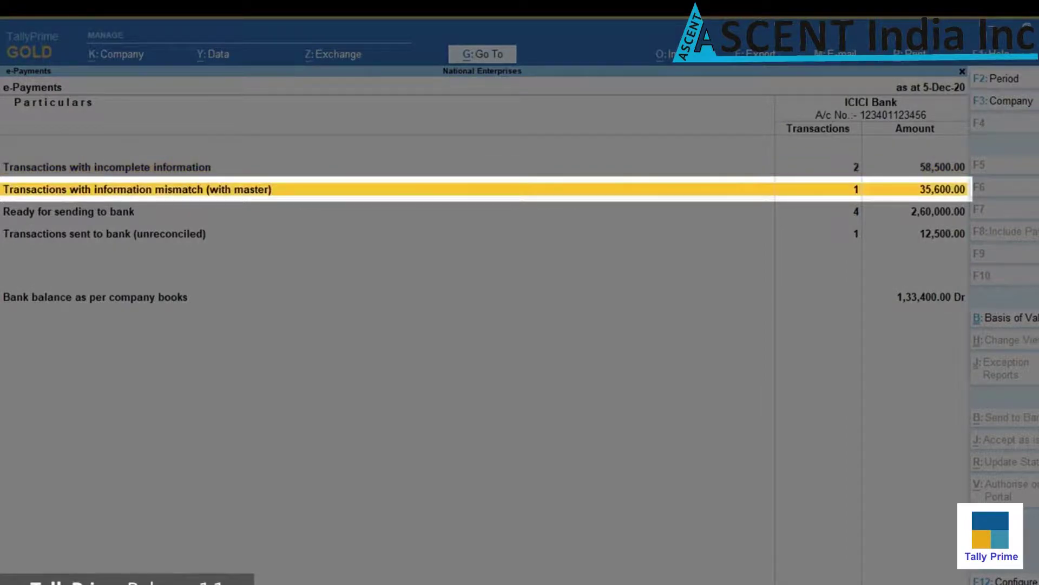
key(Return)
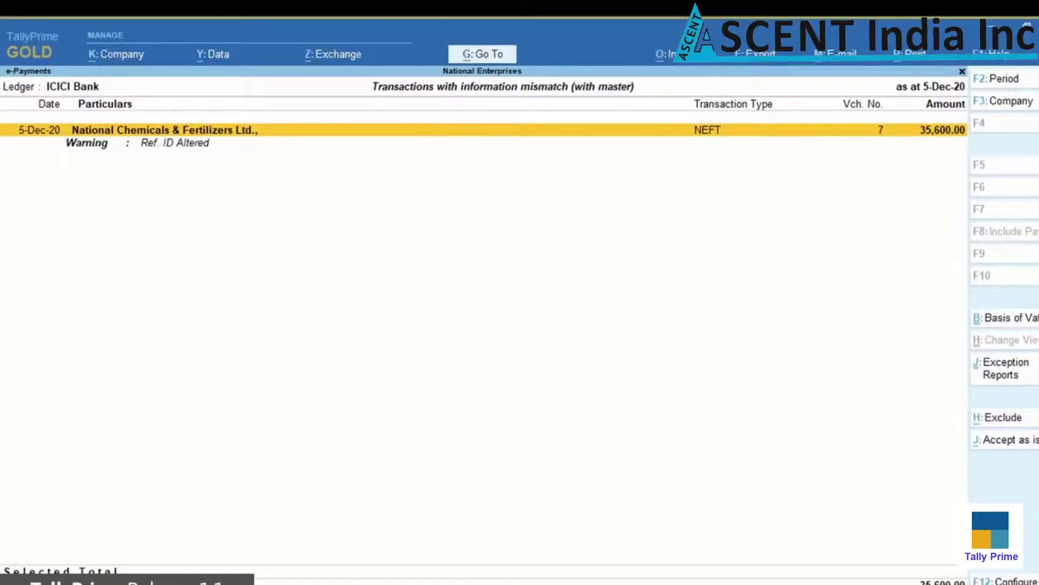
key(Escape)
key(Down)
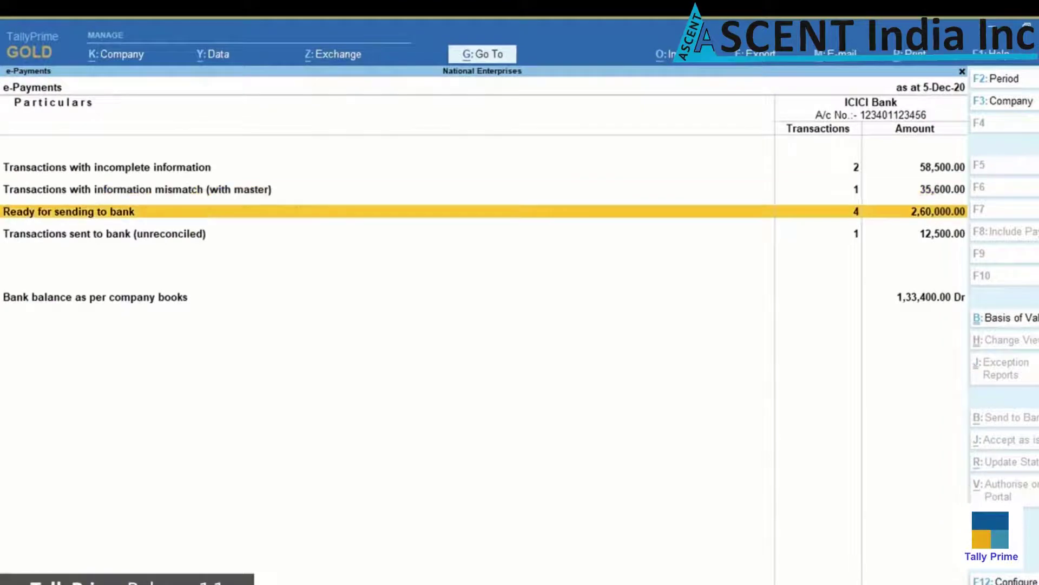
key(Up)
key(Up)
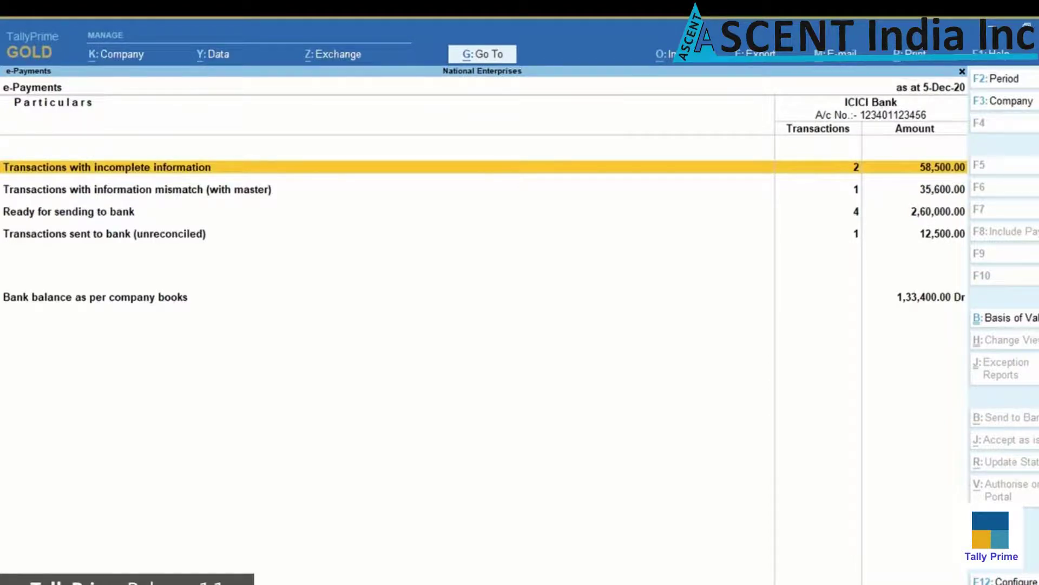
Fill Hindustan Suppliers' 13,500 payment bank details with the master's account number and IFS code
key(Return)
key(Down)
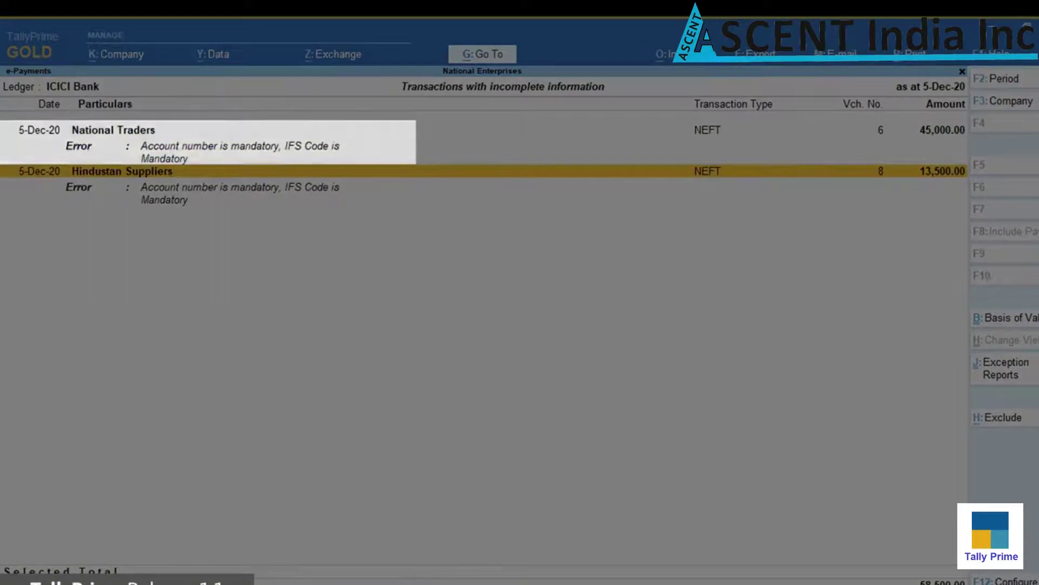
key(Down)
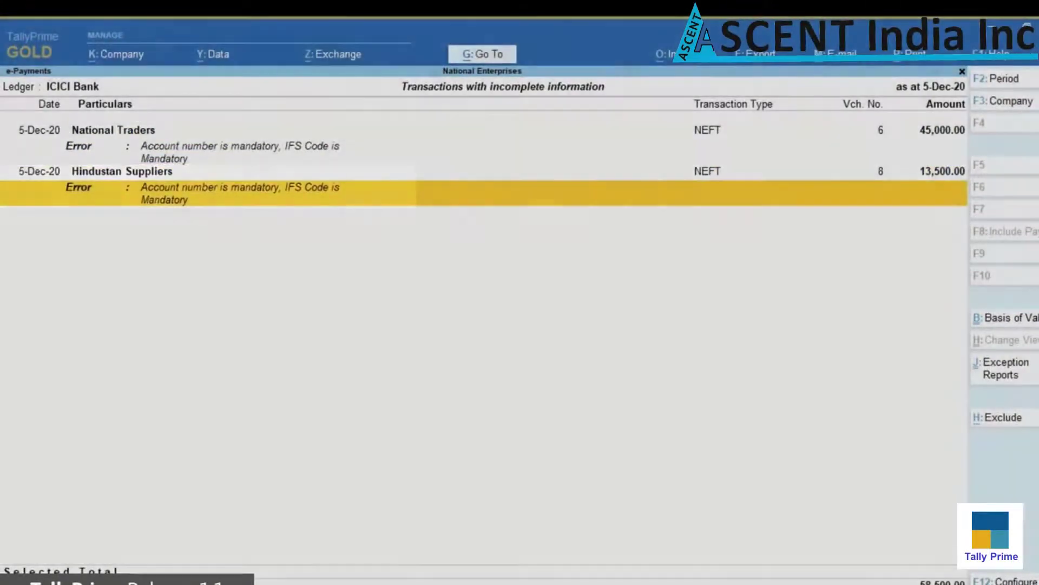
key(Up)
key(Return)
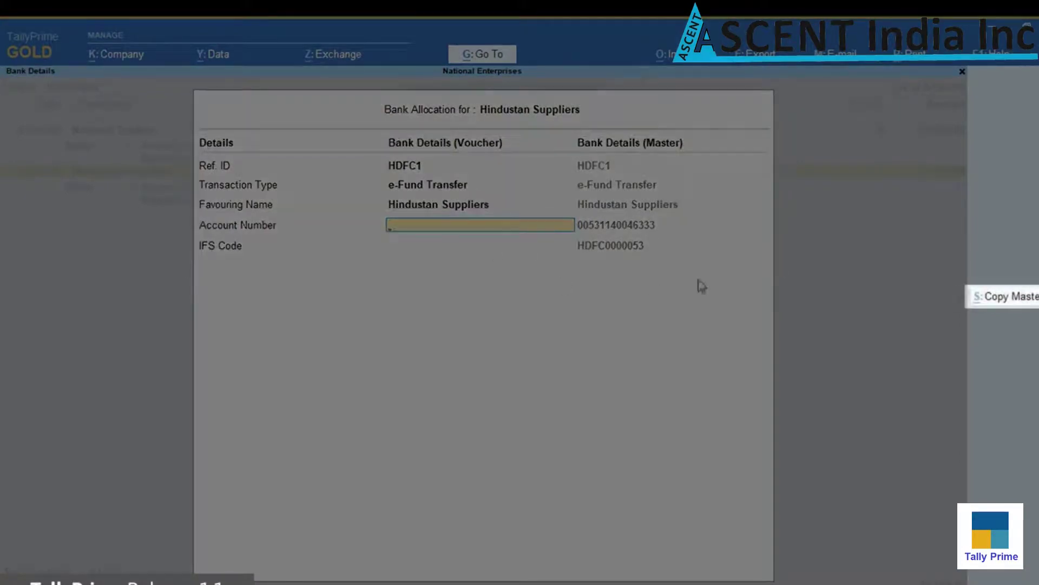
click(1023, 302)
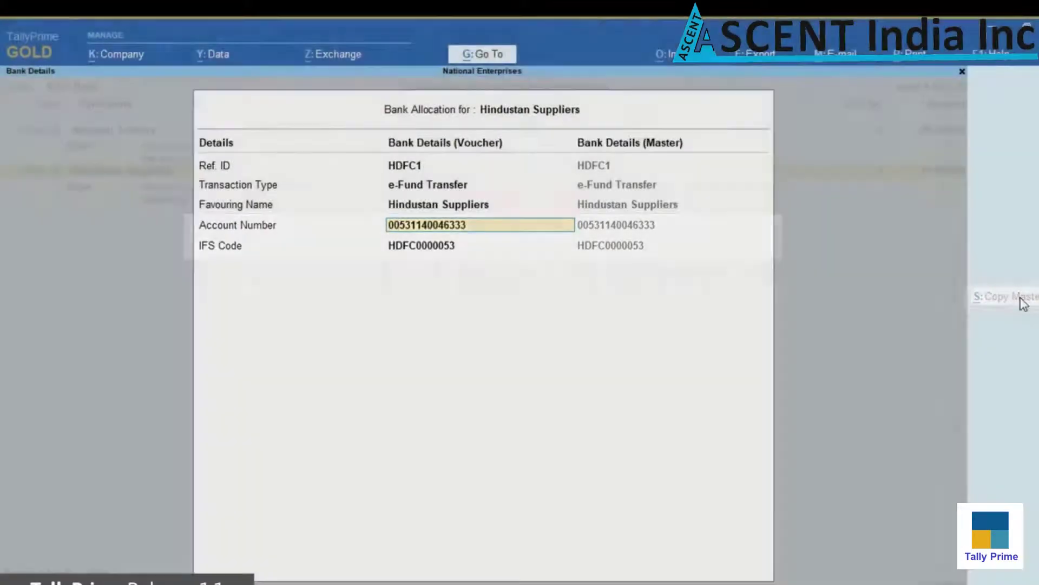
key(ctrl+a)
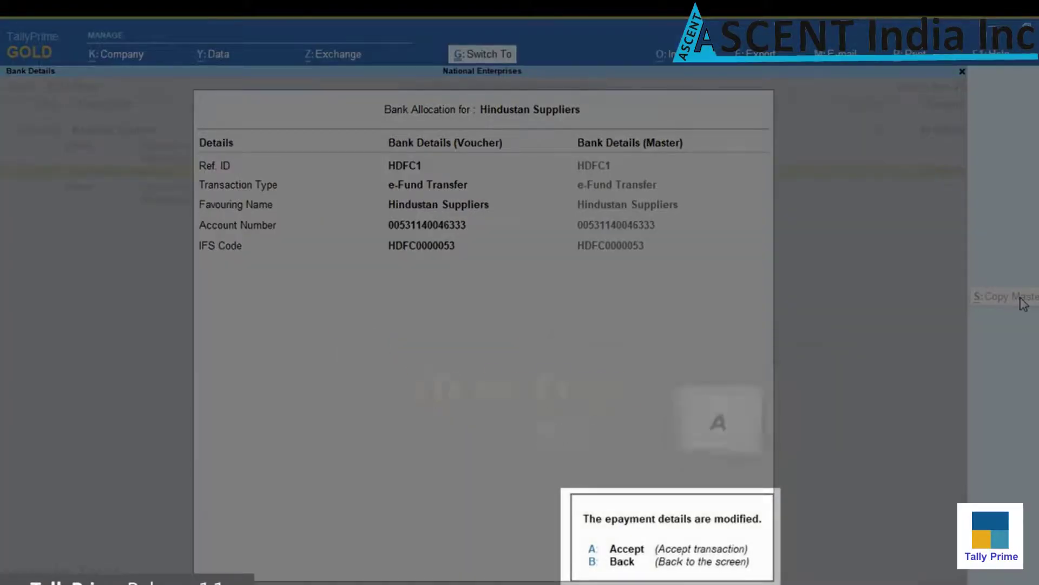
key(a)
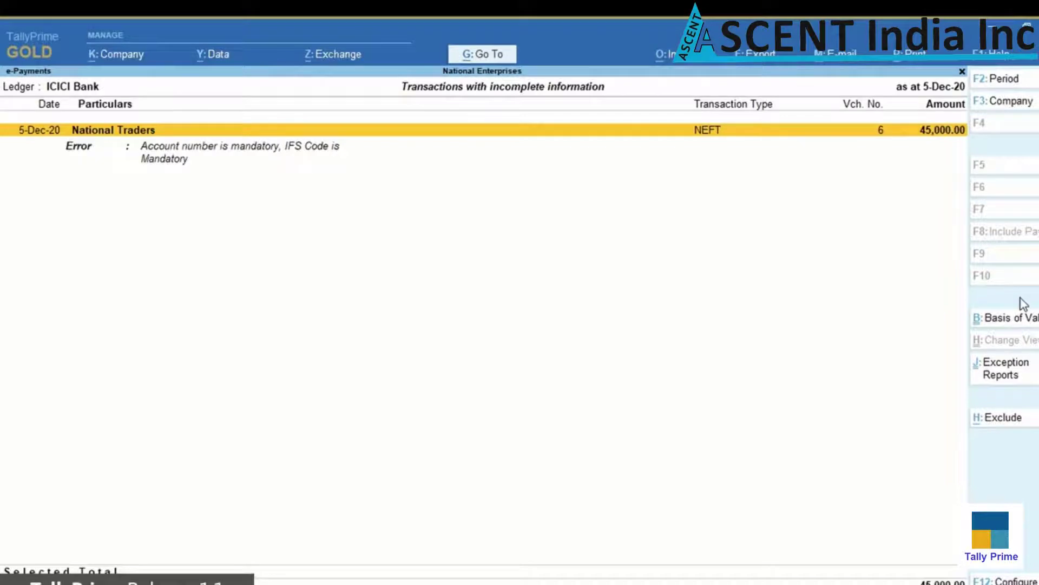
Confirm the Hindustan Suppliers payment now appears under ready for sending to bank
key(Escape)
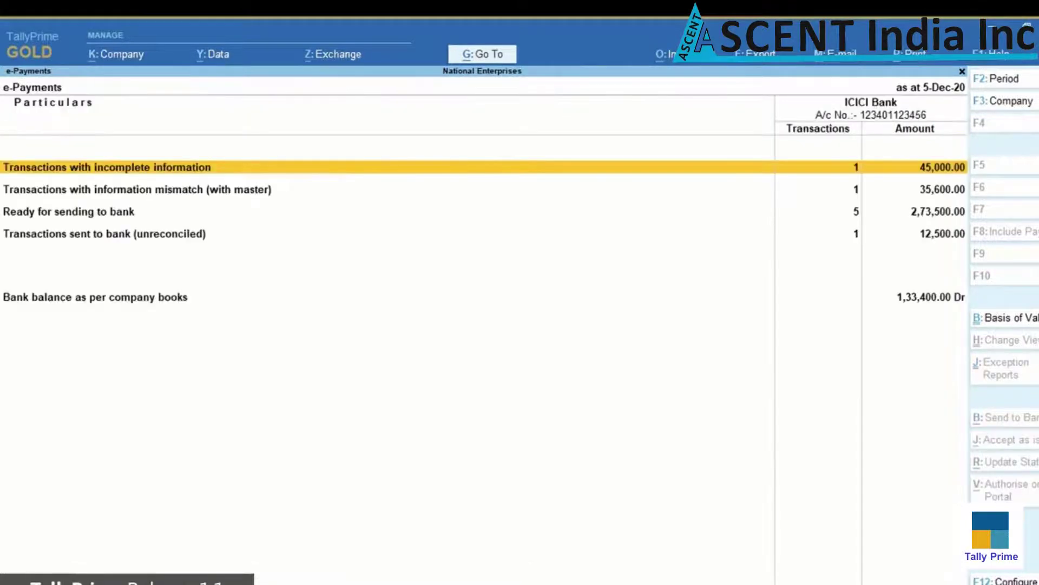
key(Down)
key(Down)
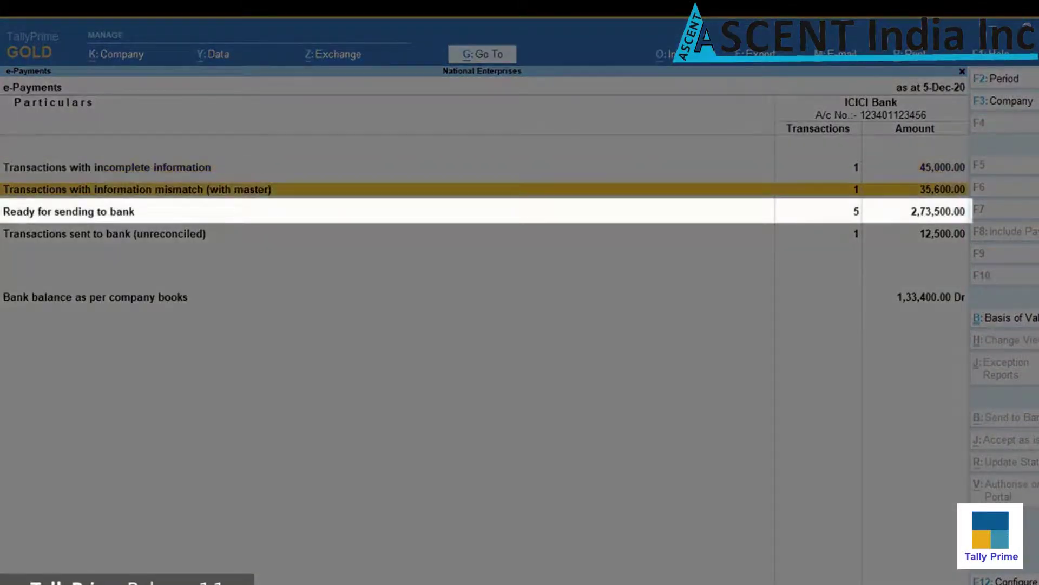
key(Return)
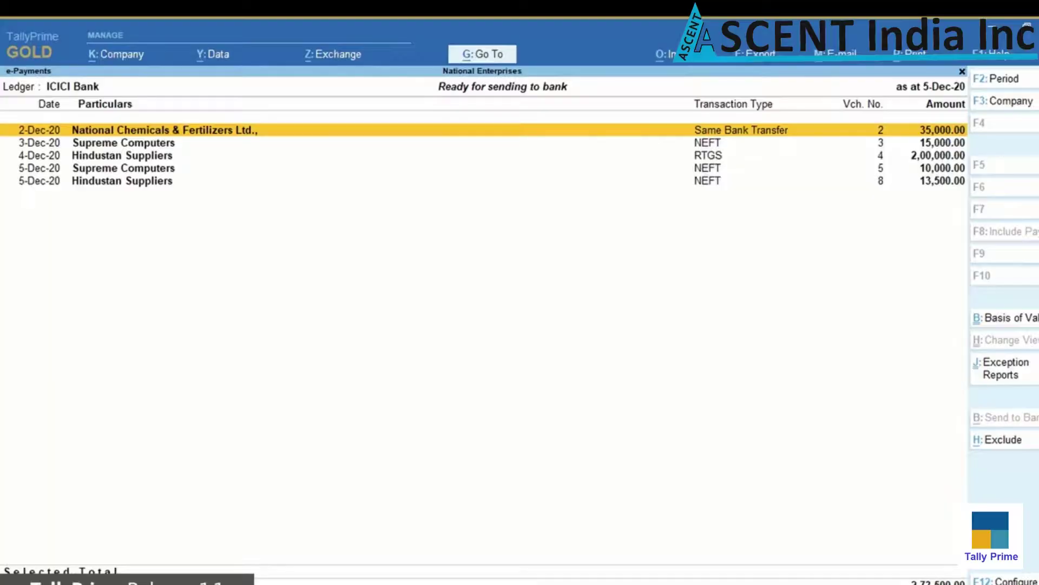
key(Down)
key(Down)
key(Down)
key(Down)
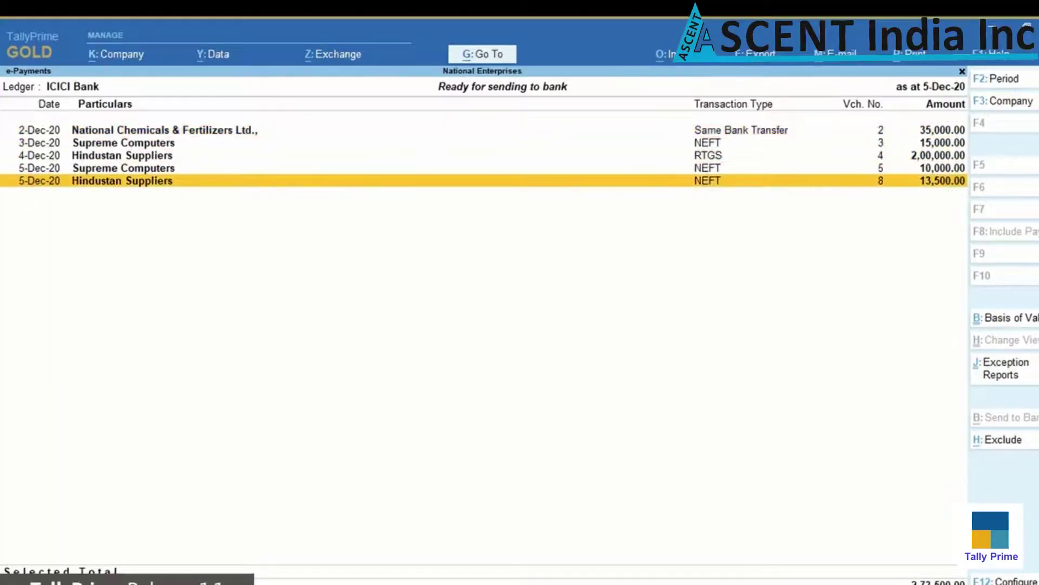
key(Escape)
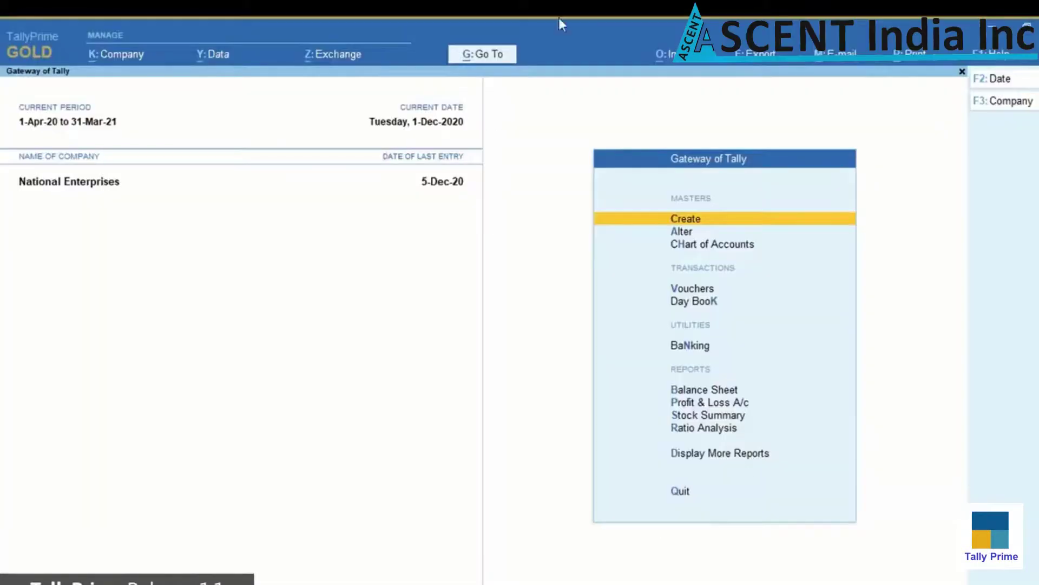
Open the e-Payments report's unreconciled transactions sent to bank, using Go To with 'Epa'
click(490, 58)
text(Epa)
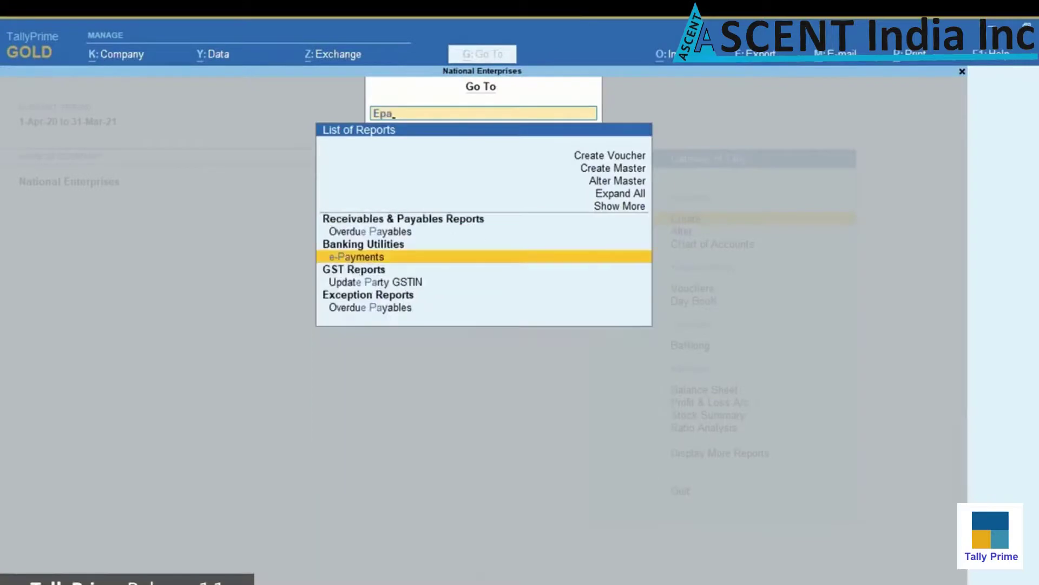
key(Return)
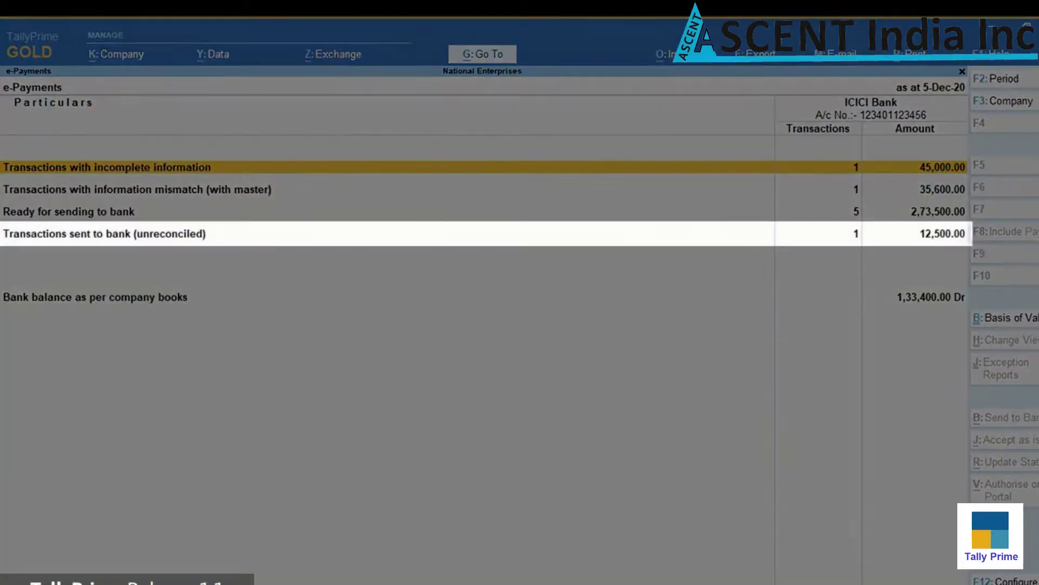
key(Down)
key(Down)
key(Down)
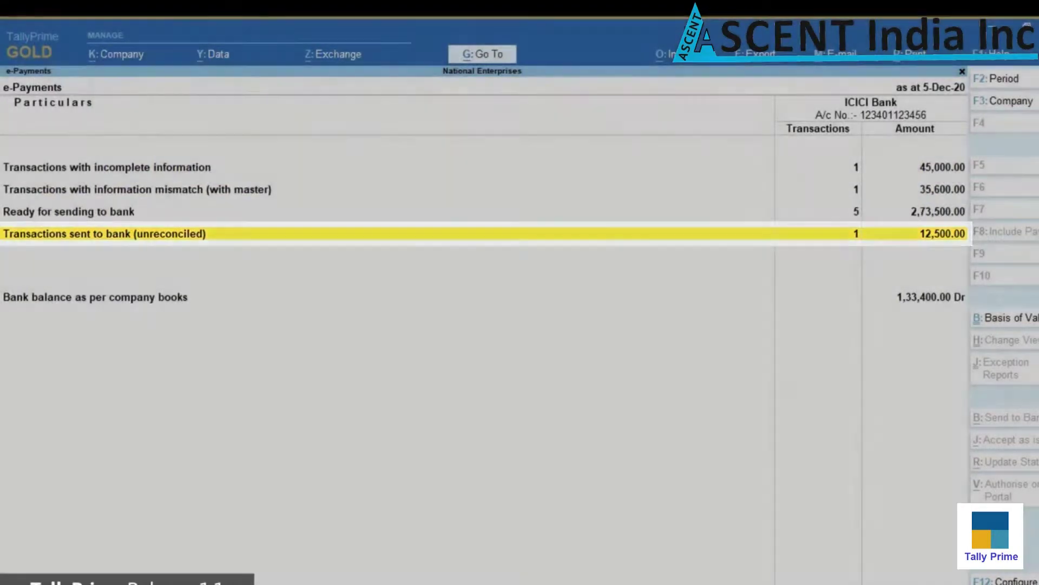
key(Return)
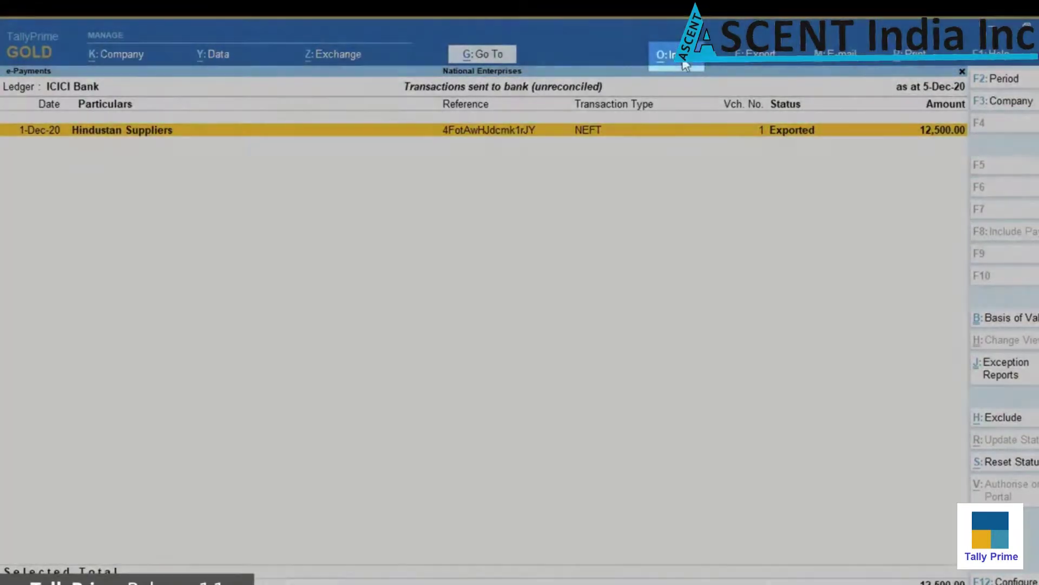
Import the bank's intermediate .txt file for the 12,500 Hindustan Suppliers payment
click(684, 56)
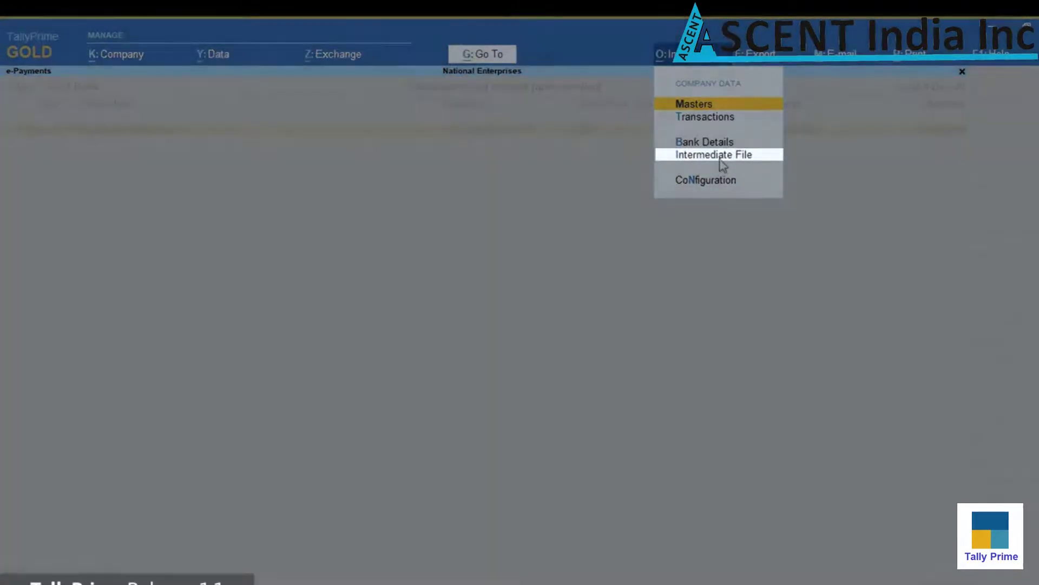
click(720, 158)
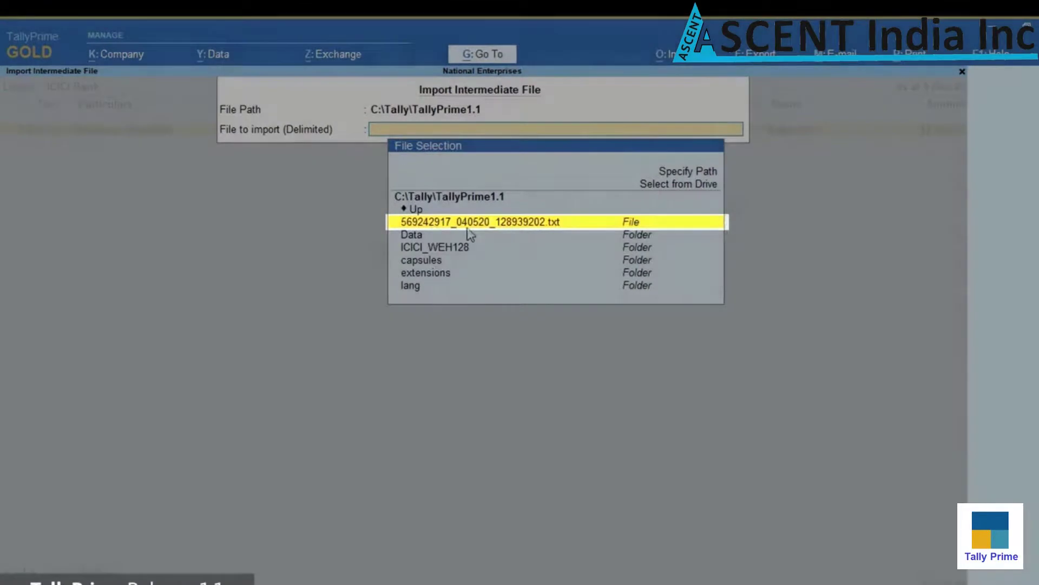
key(Return)
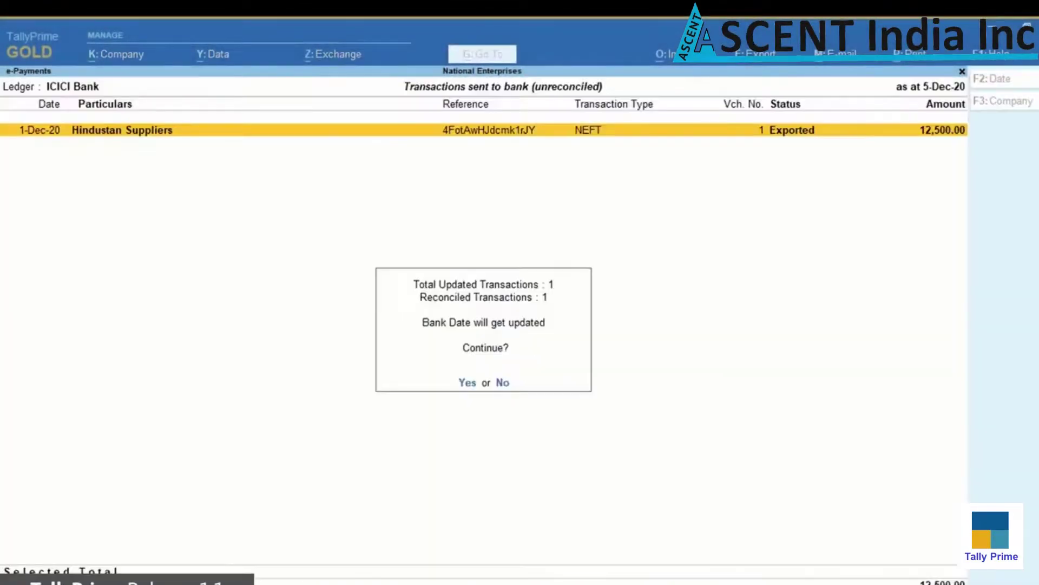